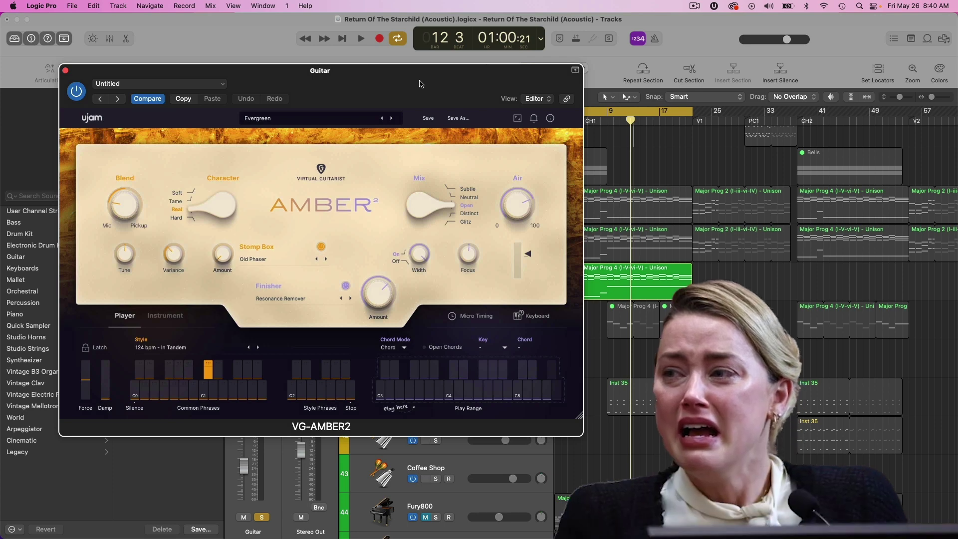
Switch to Chrome and show the ujam AMBER 2 product page in full screen.
drag(424, 83, 398, 68)
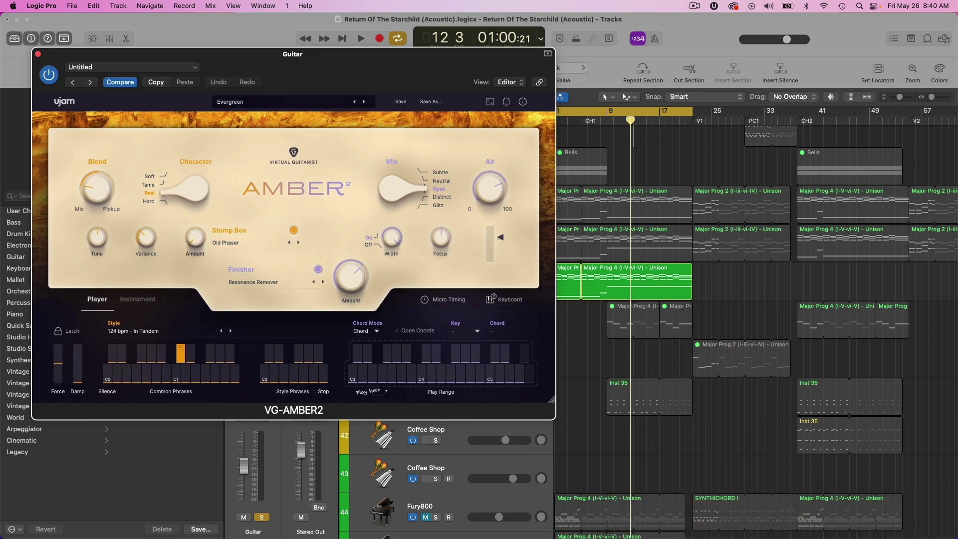
key(super+Tab)
drag(690, 85, 569, 62)
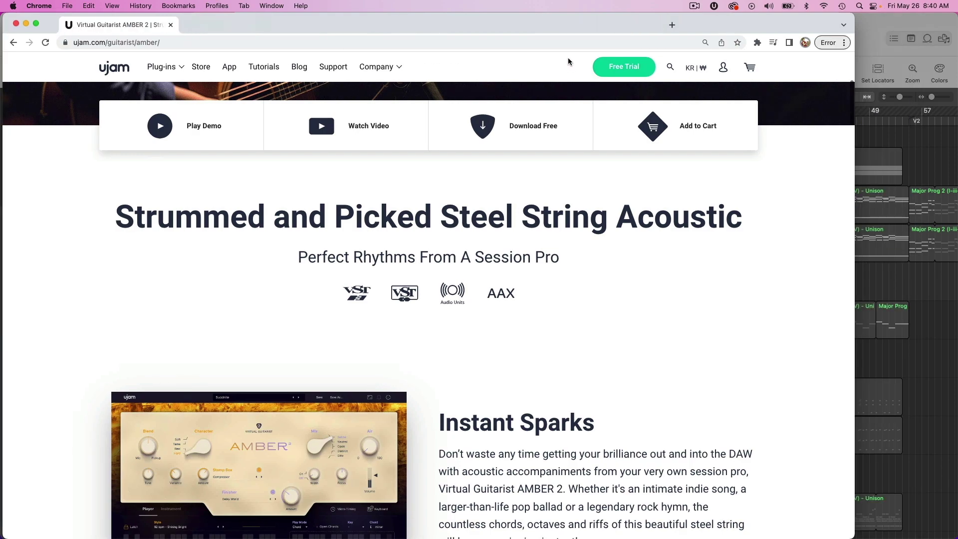
click(38, 25)
Read the "Instant Sparks" description and the "What's in There?" feature list on the AMBER 2 page.
scroll(561, 227, down, 5)
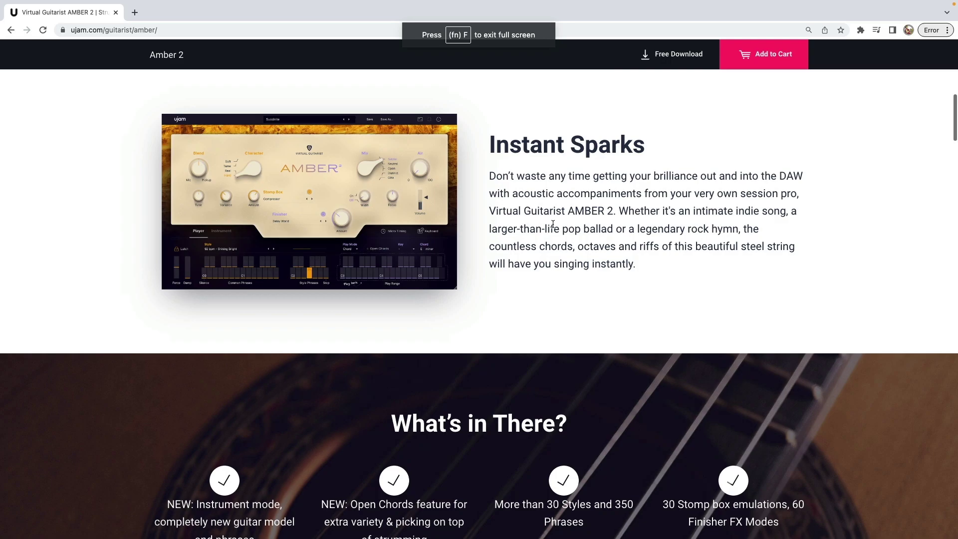
scroll(583, 137, up, 3)
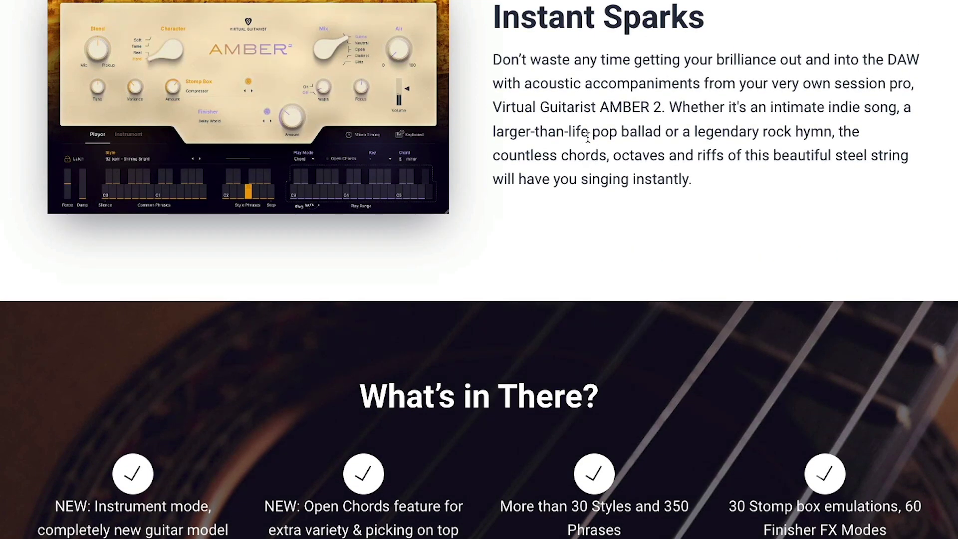
scroll(796, 188, down, 2)
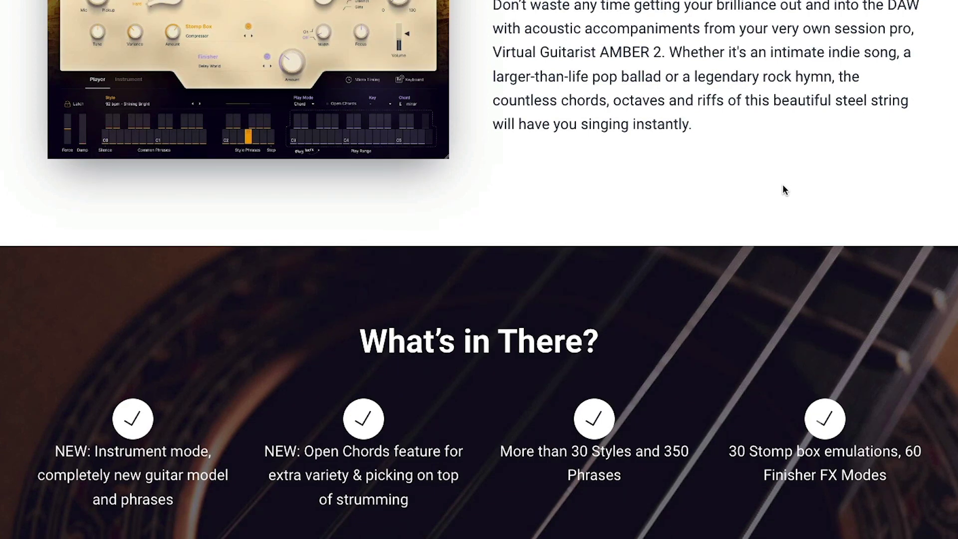
scroll(578, 32, up, 2)
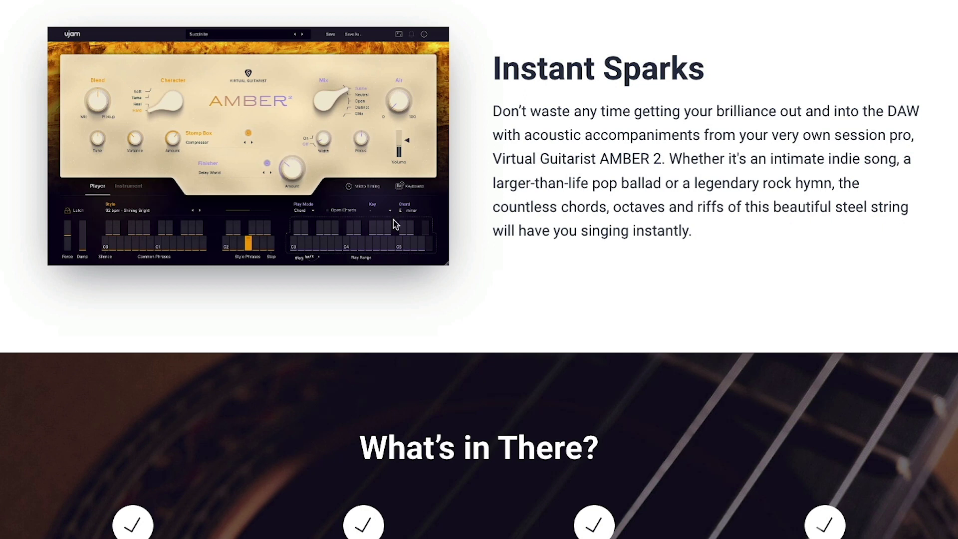
scroll(642, 236, down, 8)
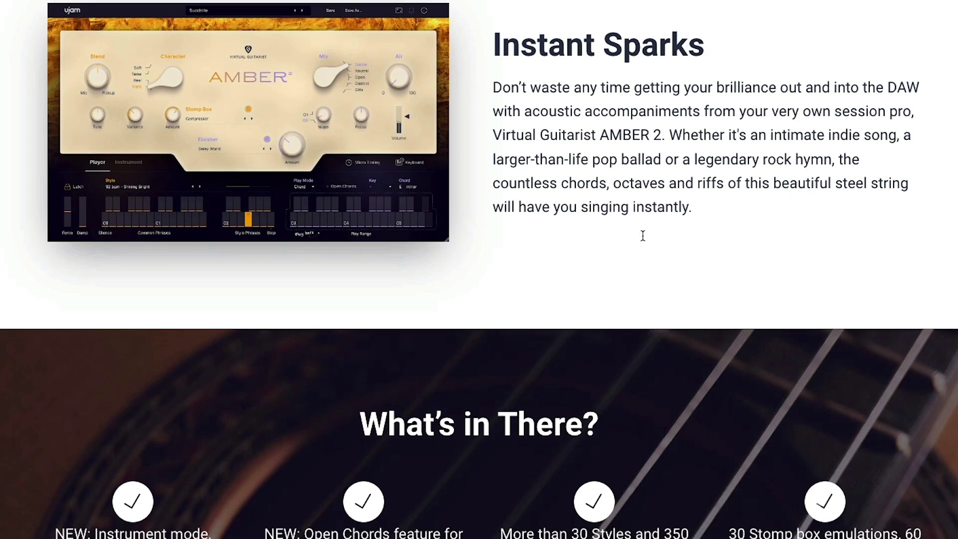
scroll(255, 140, up, 3)
scroll(272, 203, down, 3)
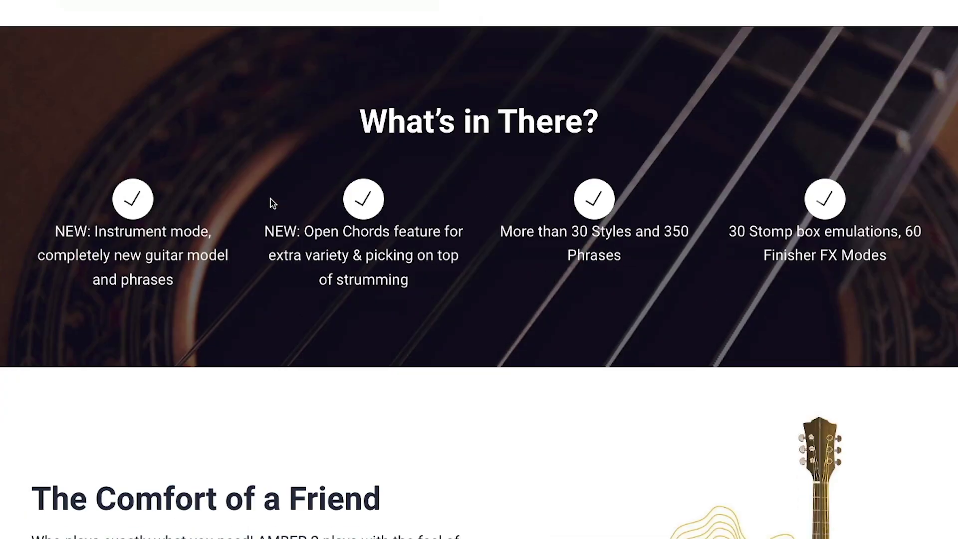
scroll(300, 190, up, 1)
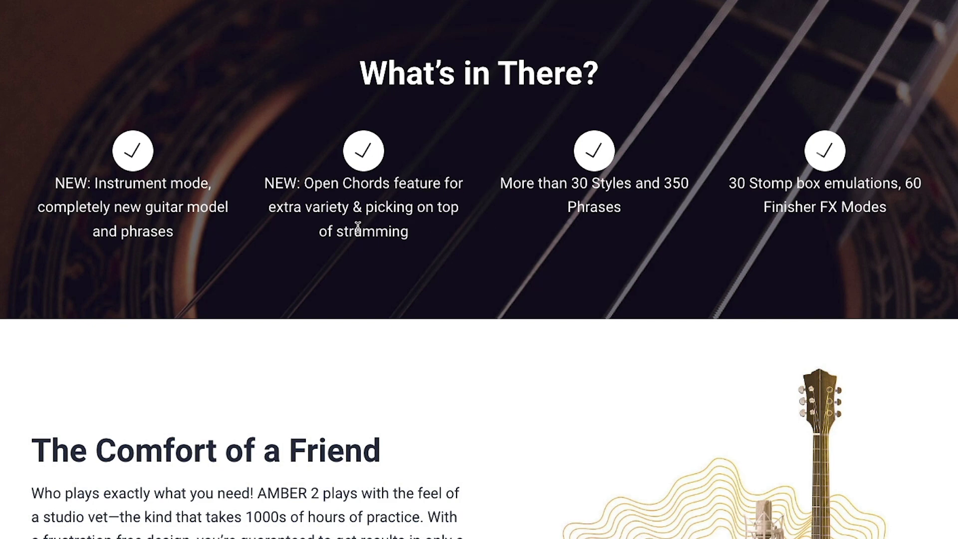
scroll(500, 235, down, 2)
scroll(501, 233, down, 1)
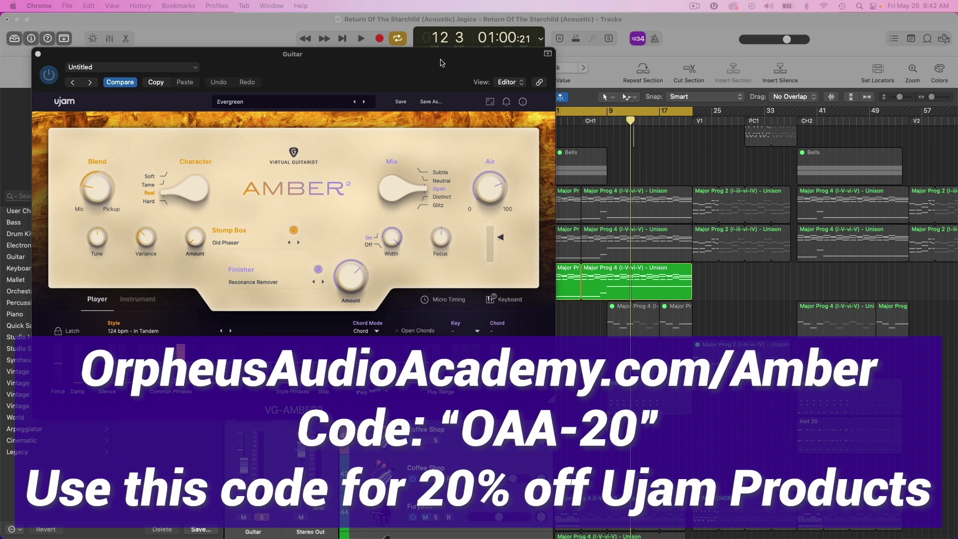
In Logic Pro, move the Guitar plug-in window clear of the arrangement and start the cycle range at bar 5.
drag(441, 63, 448, 112)
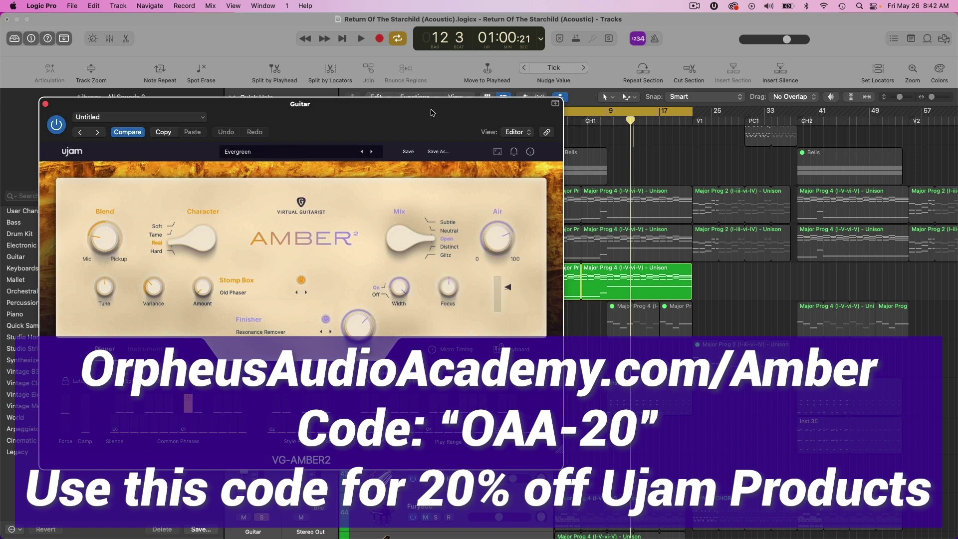
drag(410, 115, 425, 69)
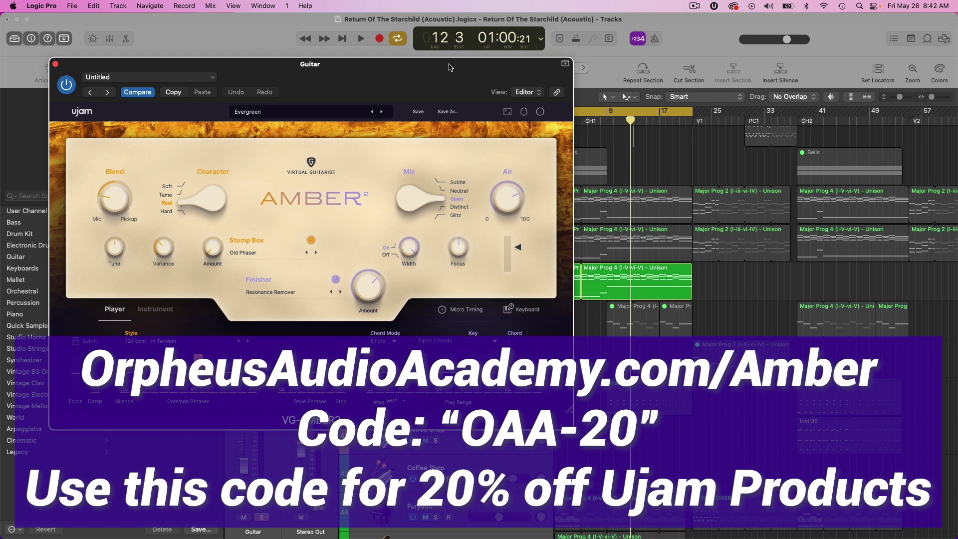
drag(449, 67, 404, 65)
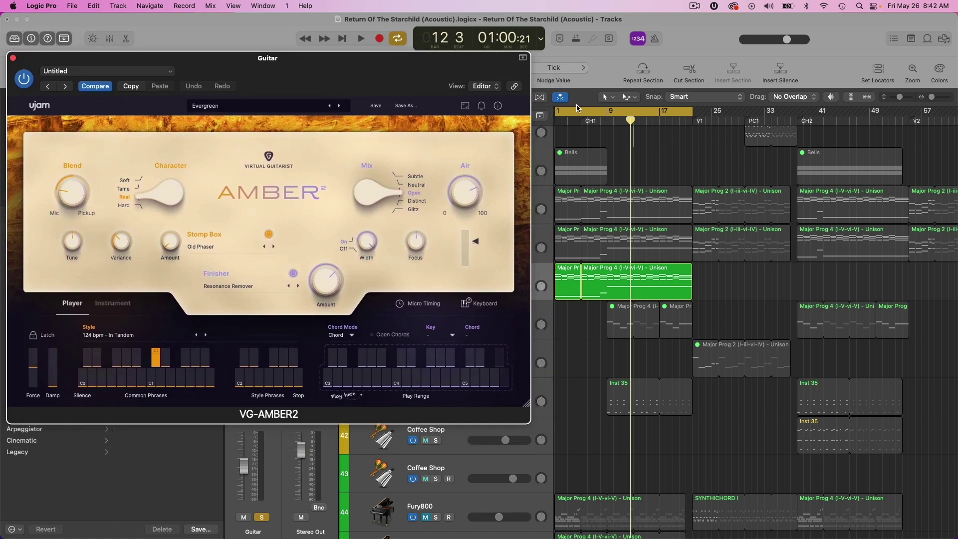
drag(557, 115, 586, 119)
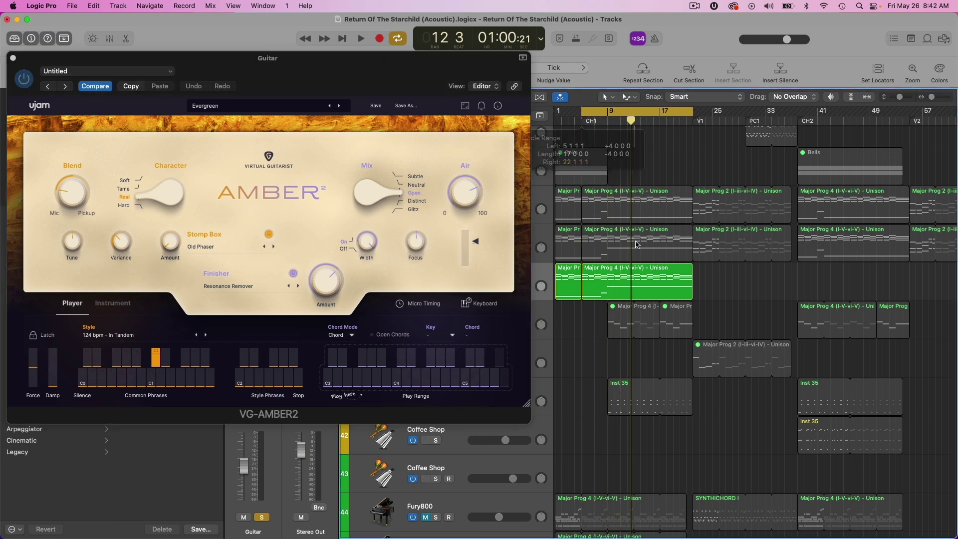
Play a short passage of the soloed AMBER 2 guitar region and stop playback.
scroll(649, 143, up, 2)
key(space)
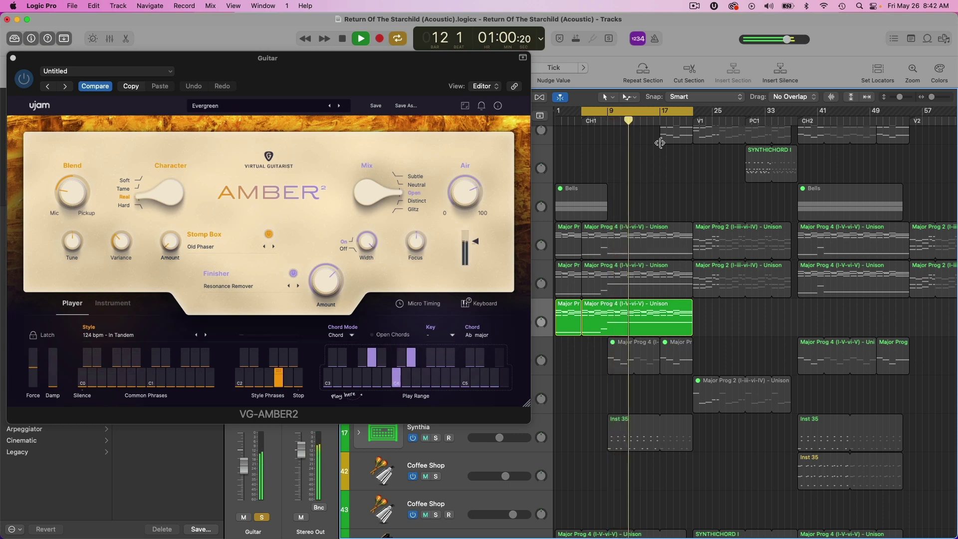
key(space)
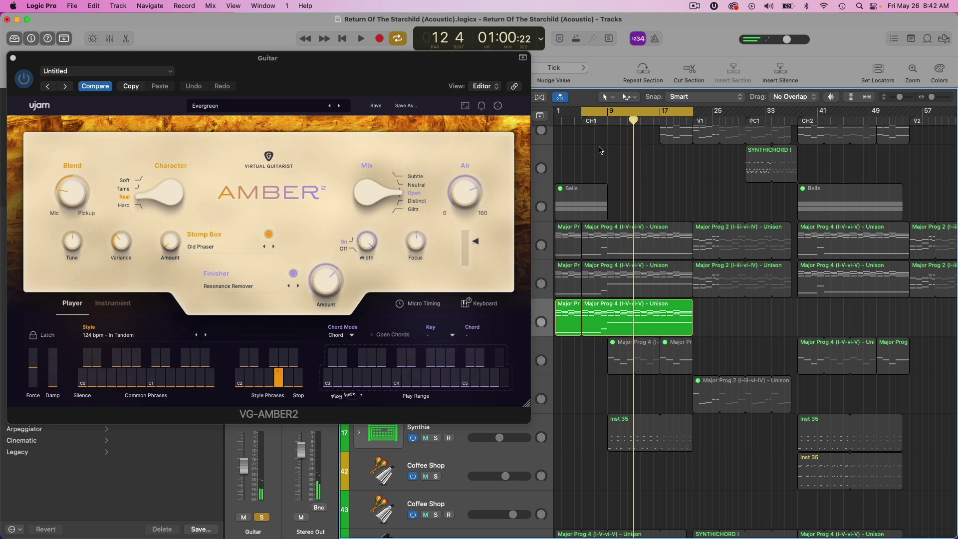
Try Blend at full Pickup, sweep it back down toward Mic, and leave it on the Mic side of centre.
drag(387, 62, 451, 74)
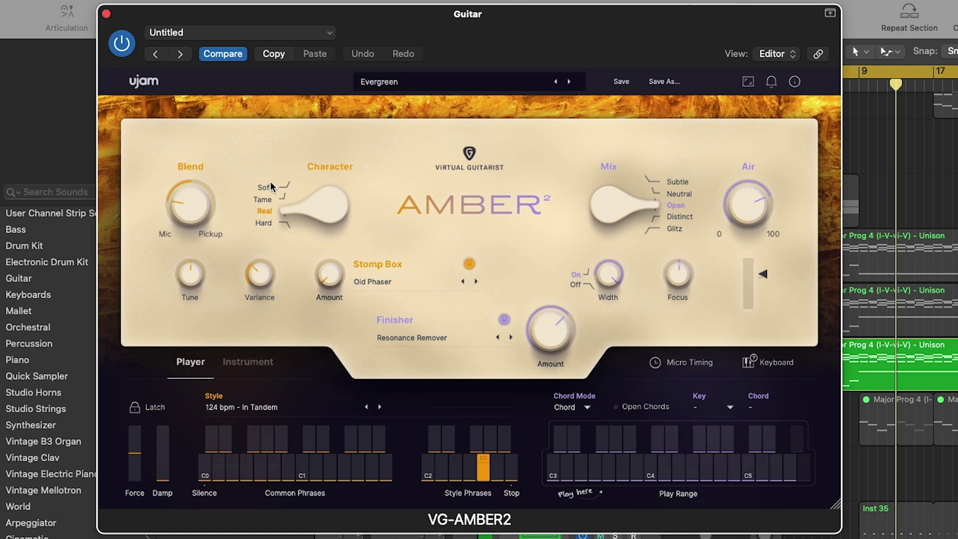
drag(208, 220, 174, 75)
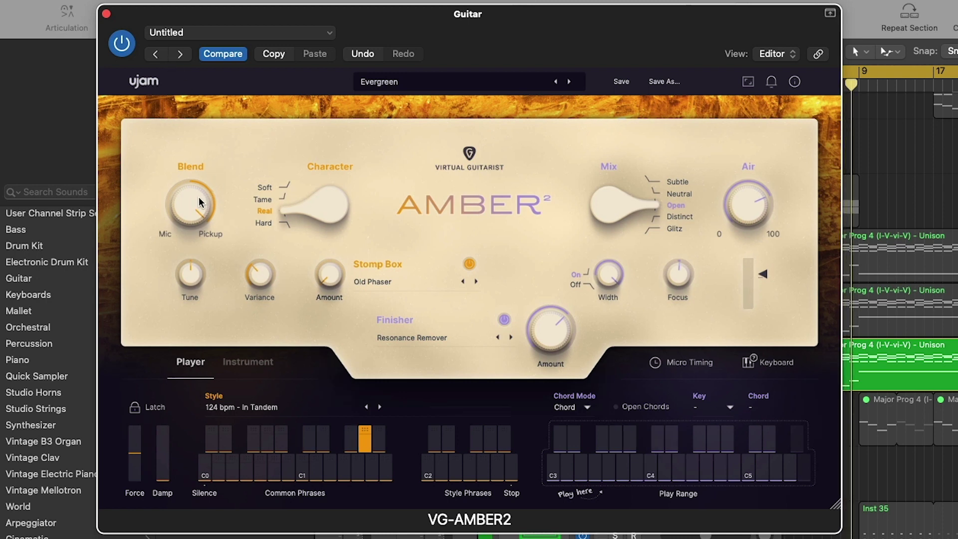
drag(198, 202, 222, 295)
drag(215, 363, 170, 299)
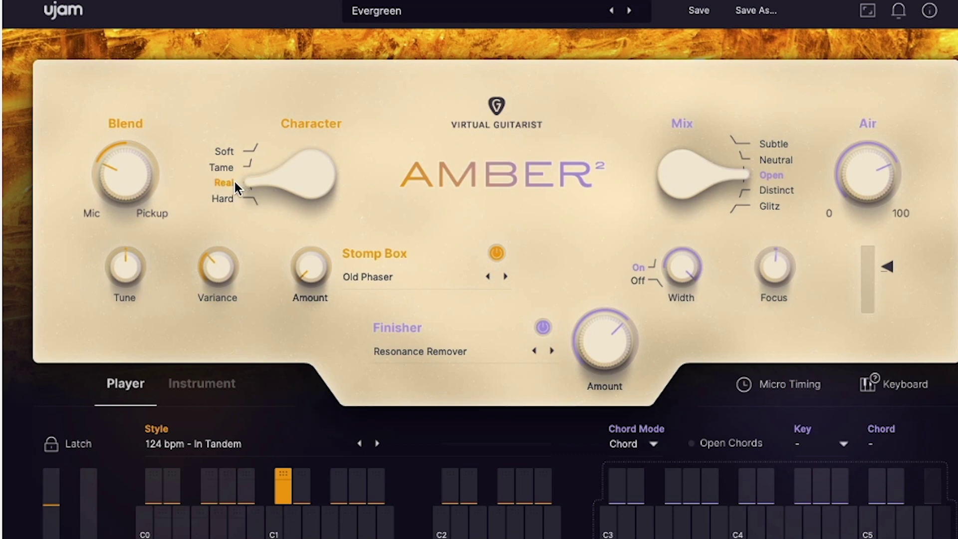
Audition the Character settings Soft, Tame, Real and Hard during playback, and return Character to Real.
drag(247, 181, 210, 7)
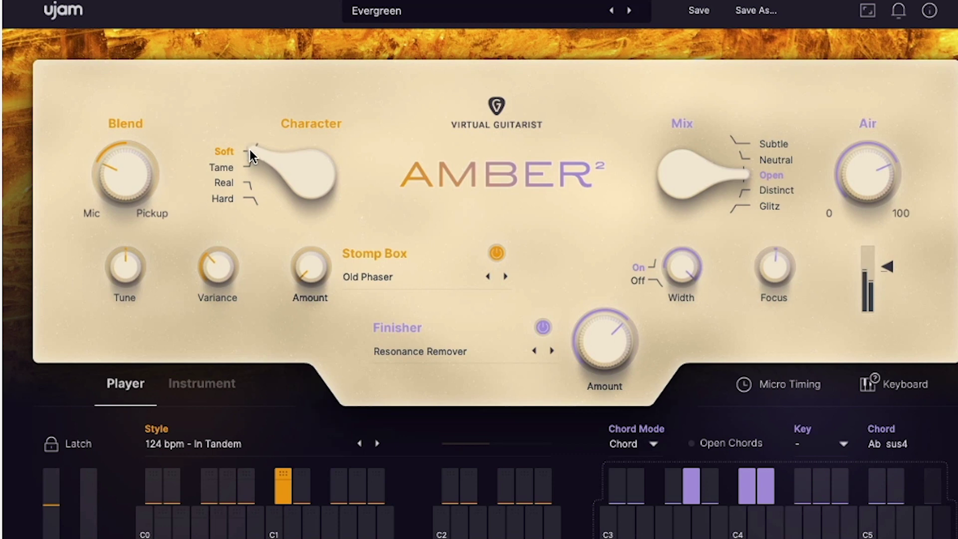
drag(249, 154, 236, 199)
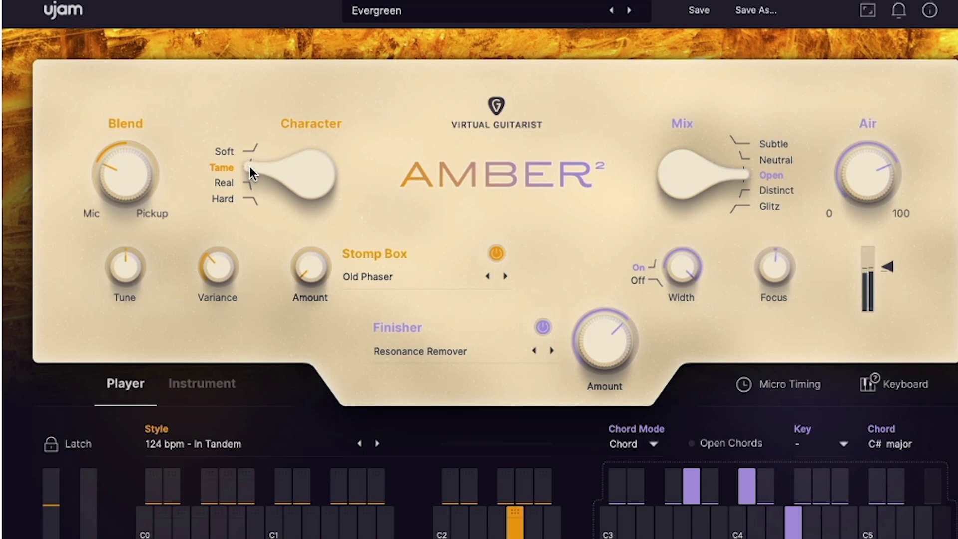
drag(250, 166, 237, 206)
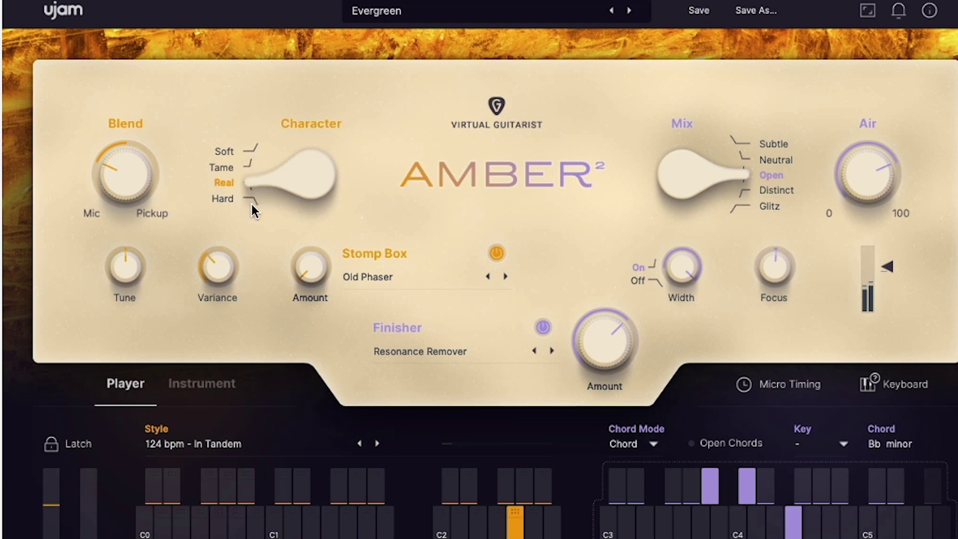
drag(252, 205, 252, 241)
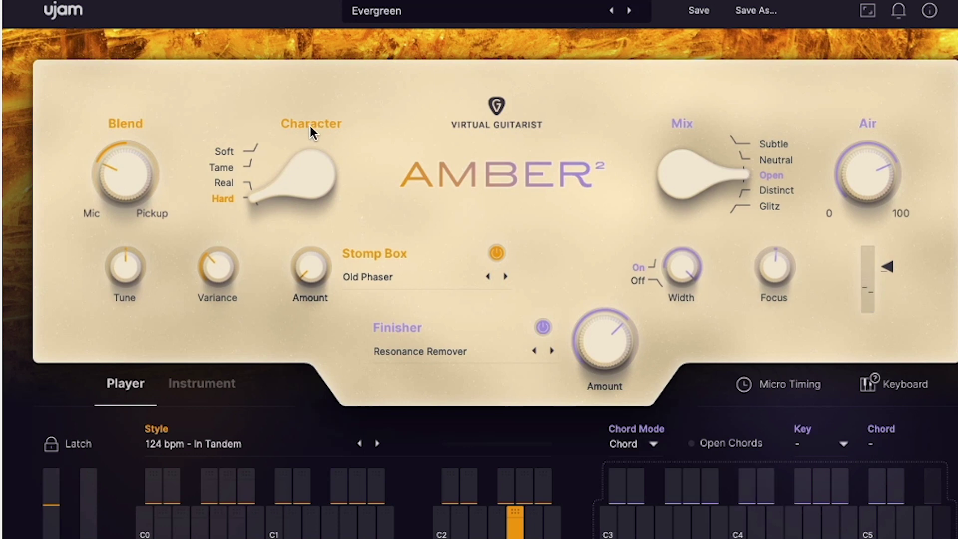
click(252, 154)
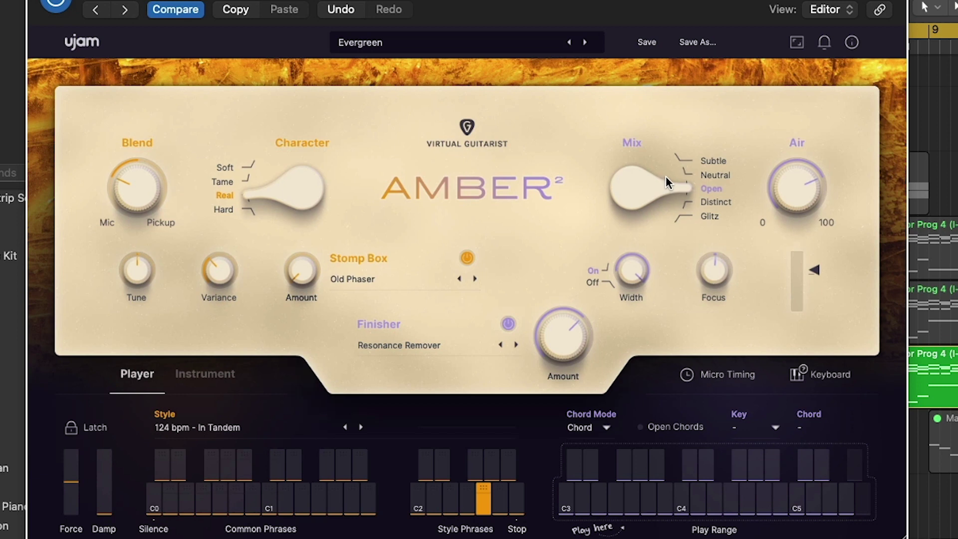
Audition the Mix settings Subtle, Neutral, Glitz and Distinct, and return Mix to Open.
drag(665, 204, 705, 123)
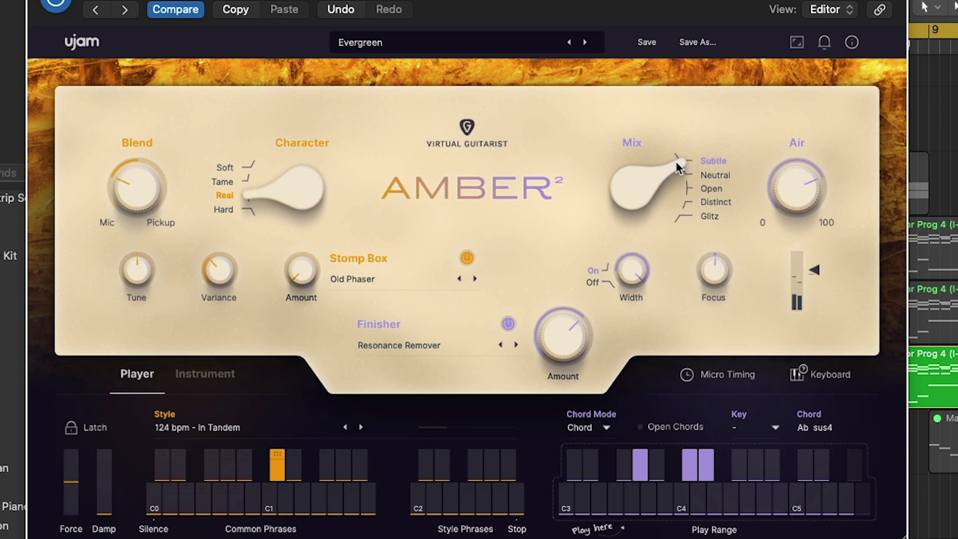
drag(678, 167, 680, 193)
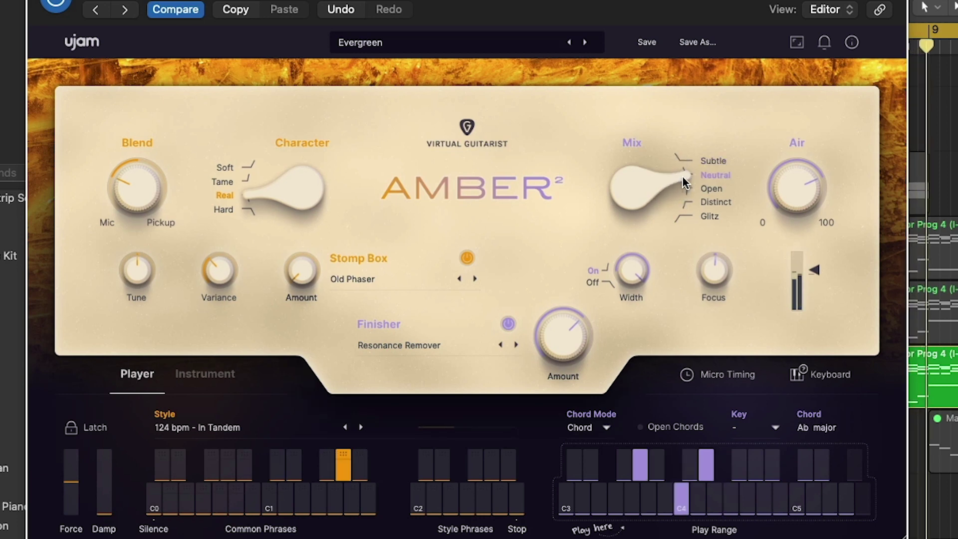
drag(687, 183, 674, 230)
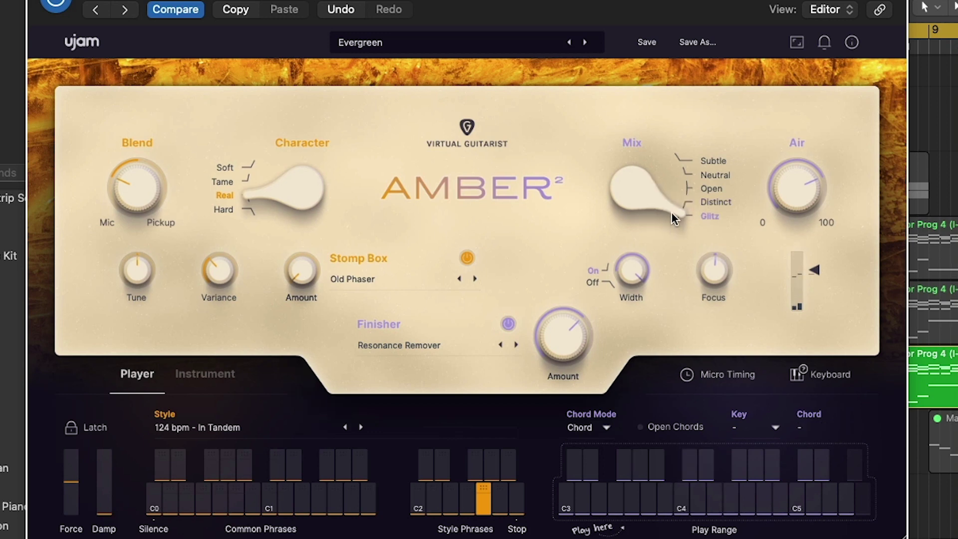
click(720, 199)
click(718, 189)
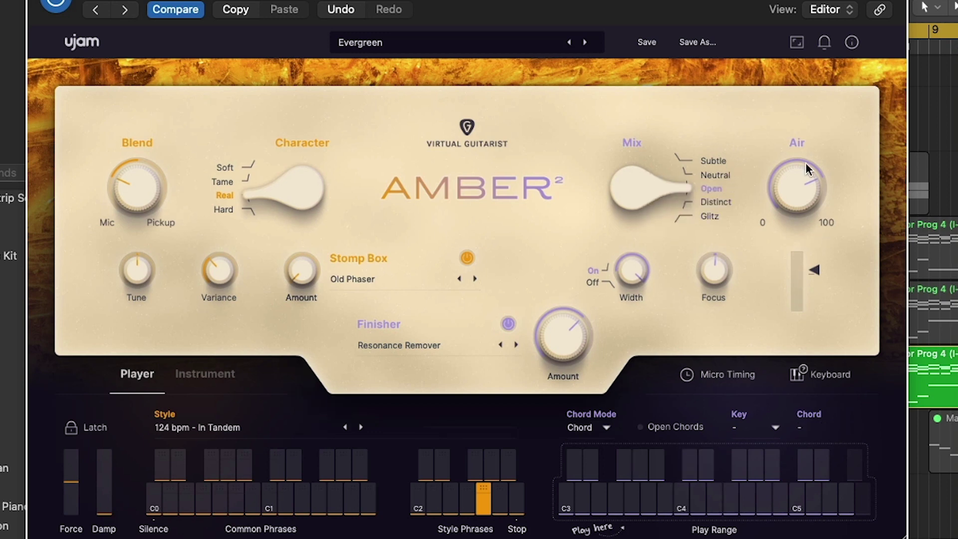
Turn Air down to 0 and start the cycle range at bar 9, keeping the plug-in window fully in view.
drag(808, 169, 760, 319)
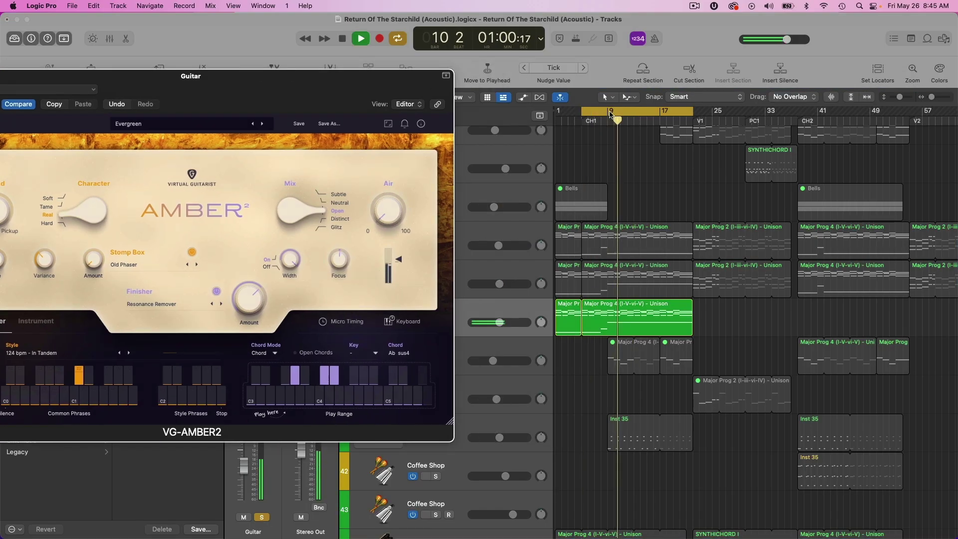
drag(578, 111, 608, 111)
drag(295, 87, 427, 73)
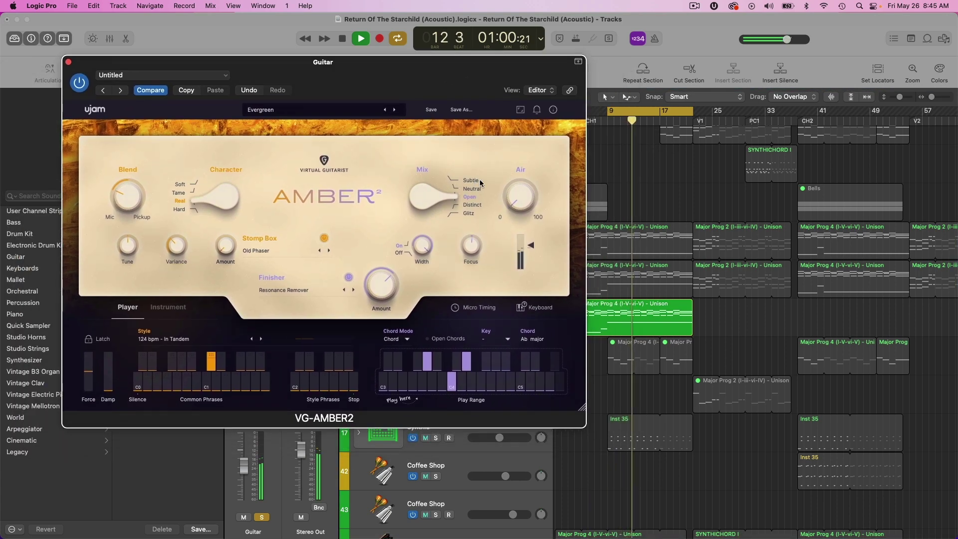
Raise Air gradually to about three quarters during playback, and stop playback.
drag(521, 197, 513, 175)
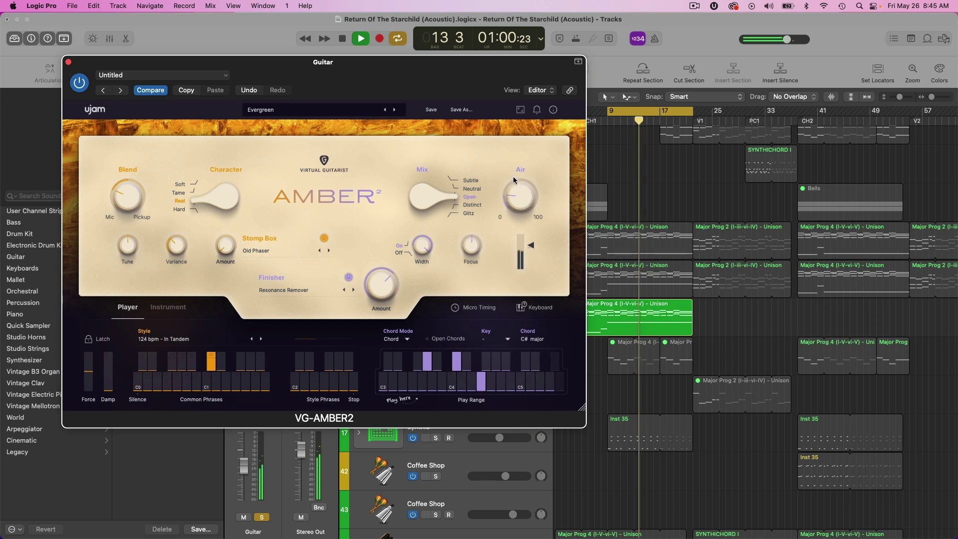
drag(498, 143, 491, 131)
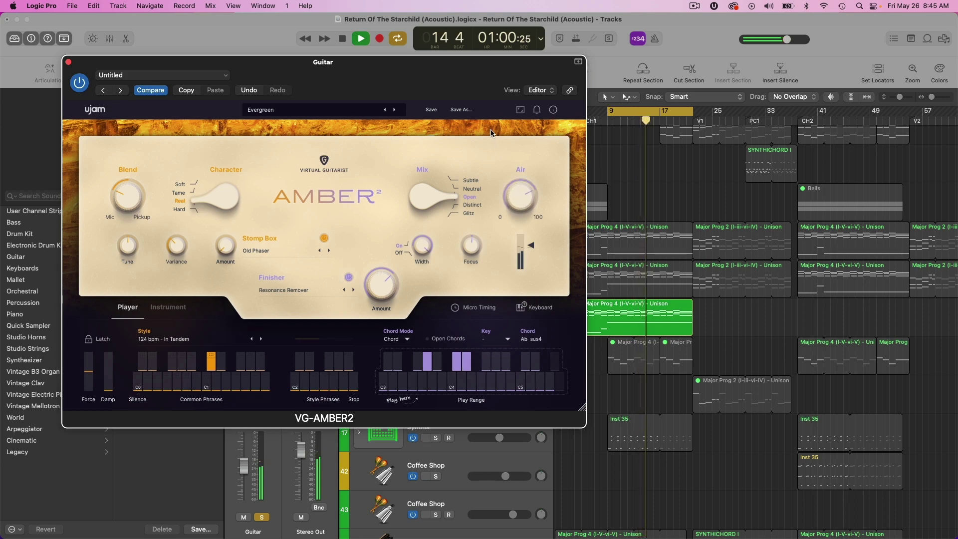
key(space)
Audition Focus at high positive settings during playback, and settle it slightly below centre.
drag(461, 241, 465, 268)
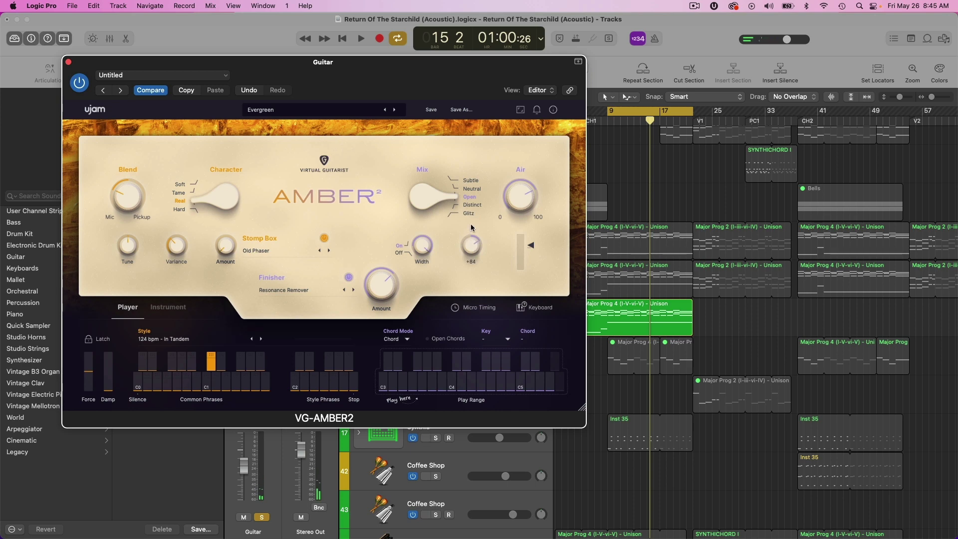
drag(468, 235, 469, 233)
key(space)
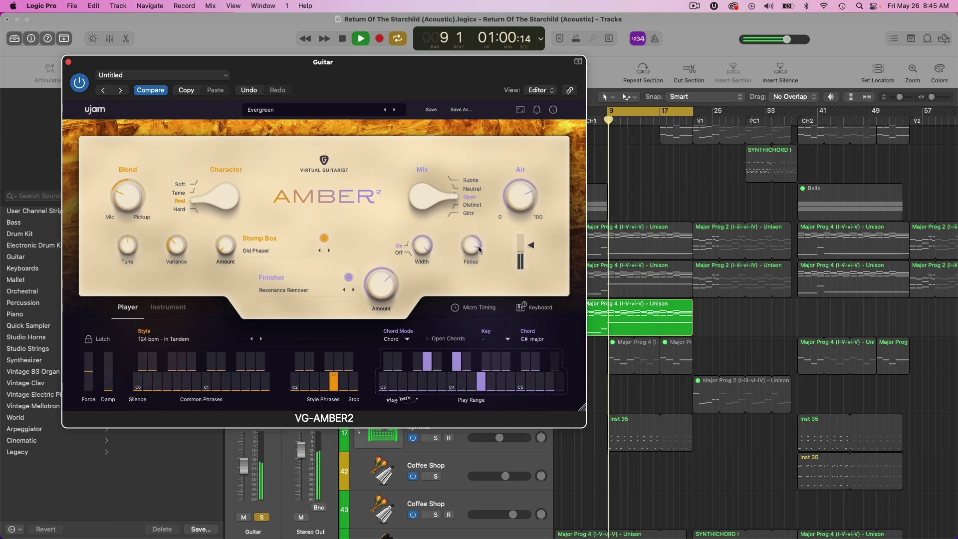
drag(475, 245, 478, 280)
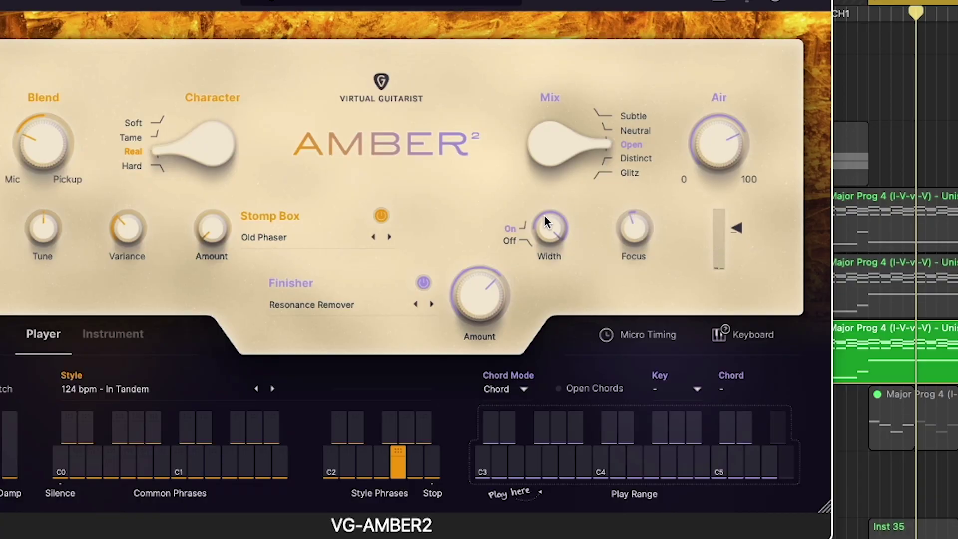
Audition Width at a low setting and at Off during playback, and return it to the maximum.
drag(422, 243, 425, 293)
drag(556, 309, 573, 405)
drag(552, 190, 547, 196)
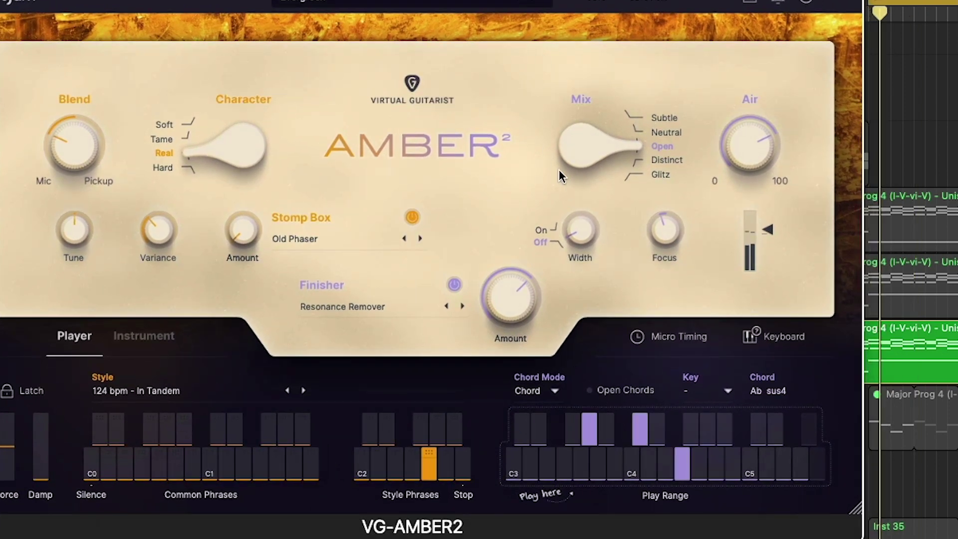
mouse_move(577, 234)
drag(577, 231, 559, 51)
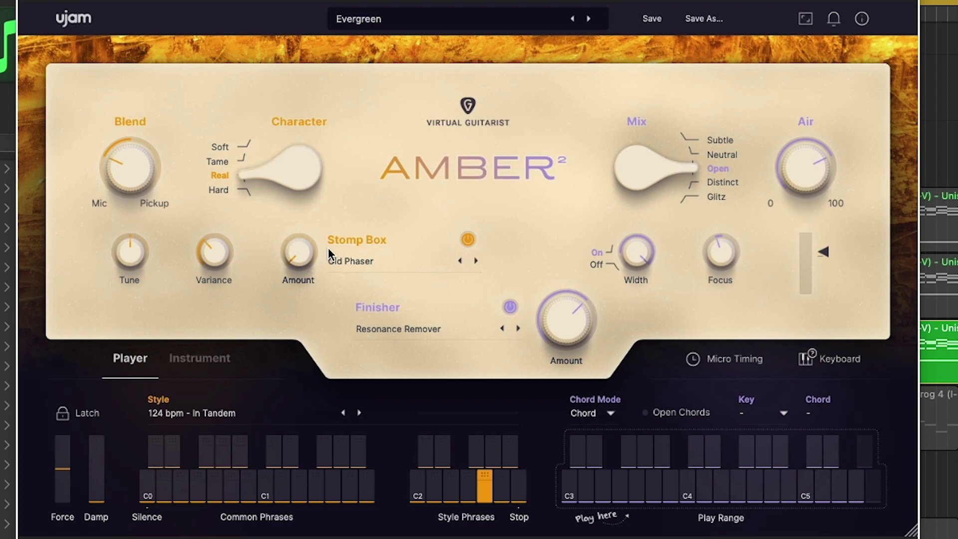
Choose the Chorus effect for the Stomp Box and raise its Amount to about two thirds.
click(352, 261)
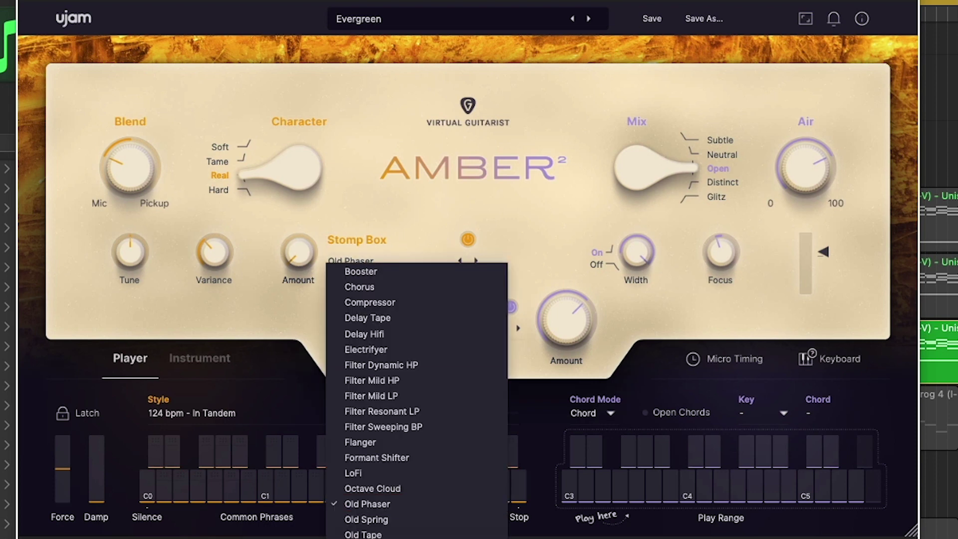
click(426, 288)
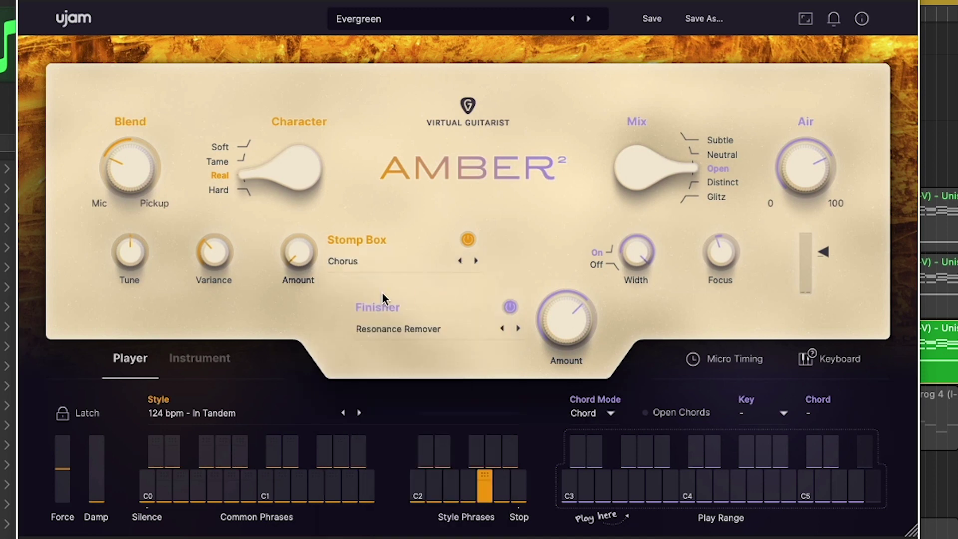
drag(310, 254, 287, 138)
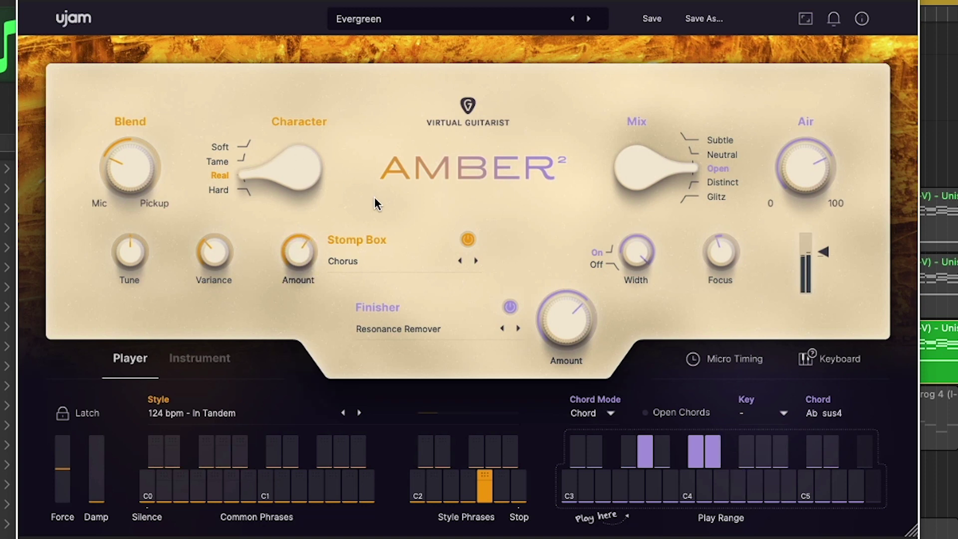
Change the Stomp Box effect to Compressor and compare it switched off and on during playback.
click(475, 262)
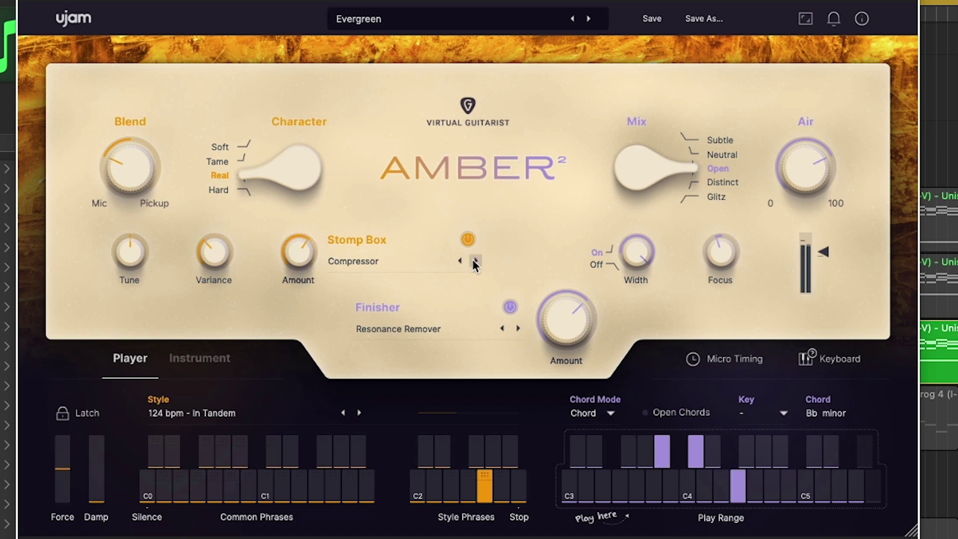
click(467, 240)
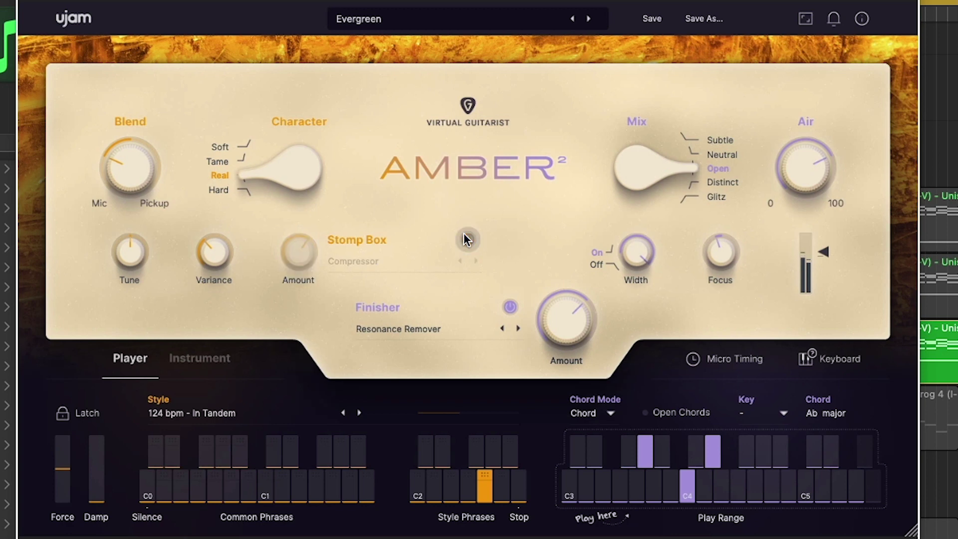
click(466, 239)
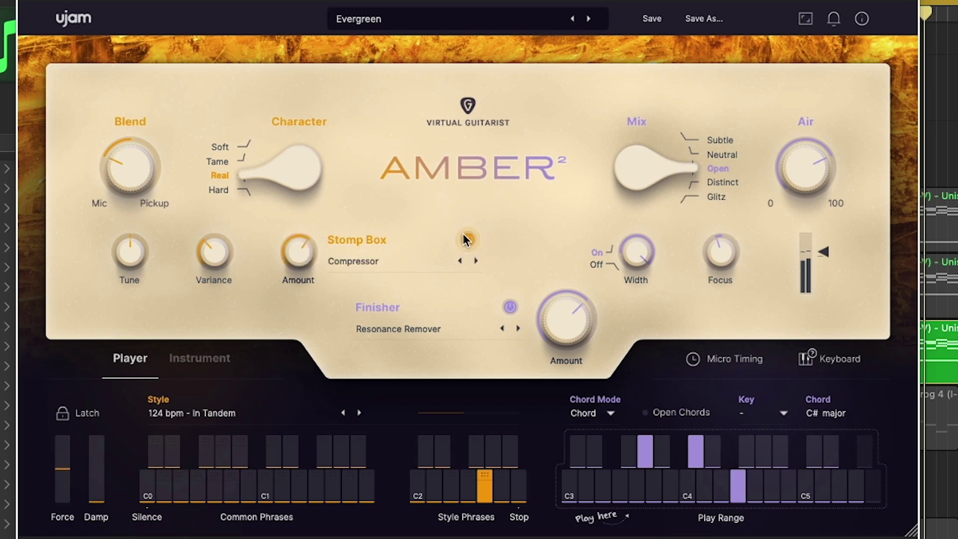
Audition the Stomp Box effect Delay Tape with an adjusted Amount, and move on to Delay Hifi.
click(476, 261)
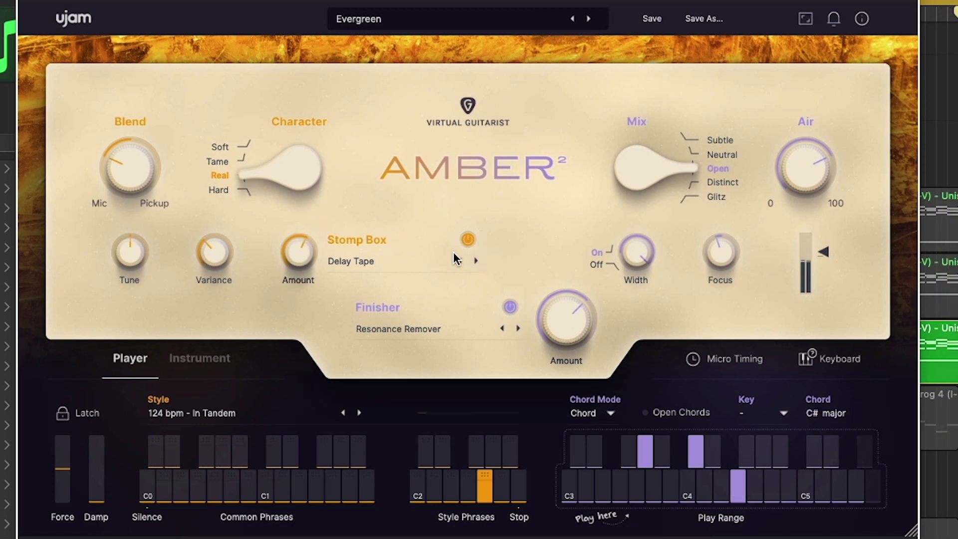
mouse_move(302, 257)
mouse_down()
mouse_move(309, 169)
mouse_move(307, 243)
mouse_up()
click(477, 260)
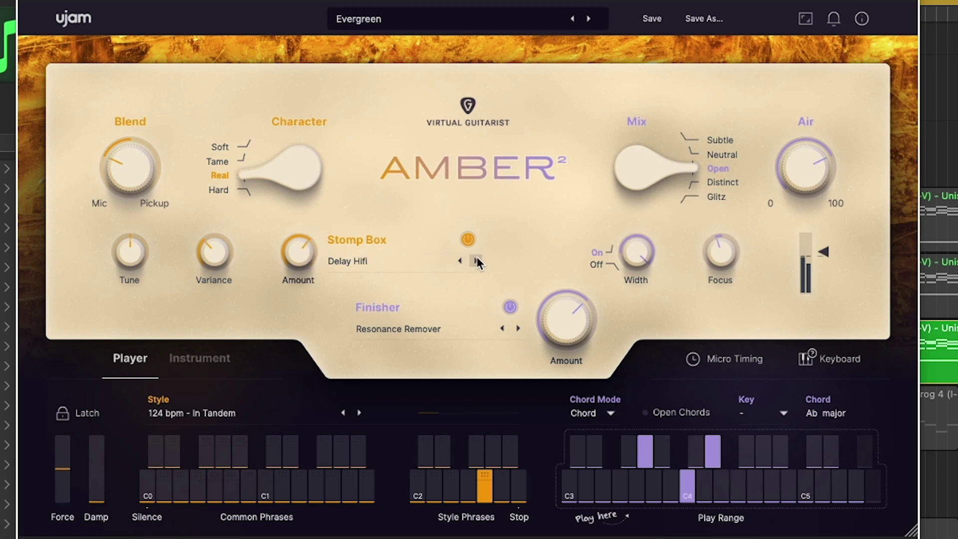
Step the Stomp Box through Filter Dynamic HP and Filter Mild LP to Filter Resonant LP, and sweep its Amount down to 0.
click(476, 260)
click(477, 260)
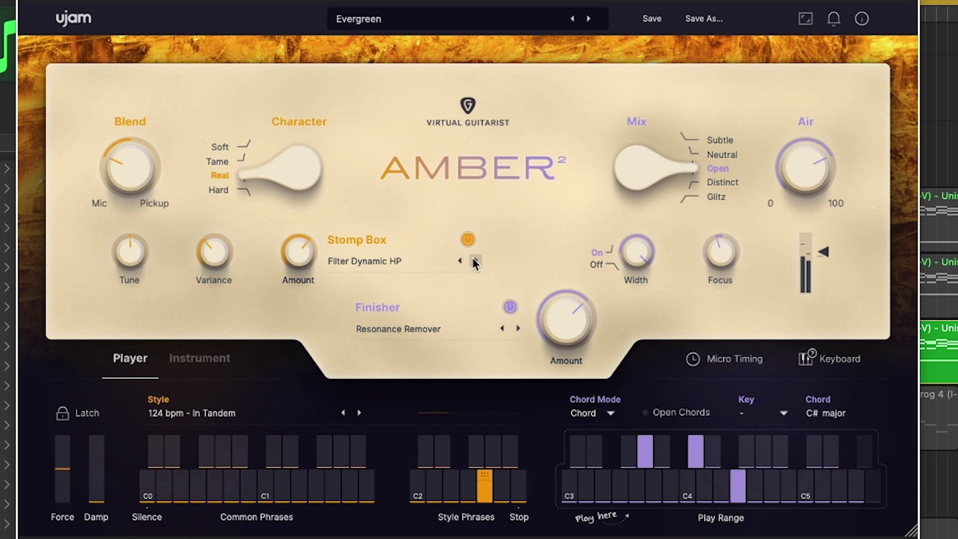
click(477, 260)
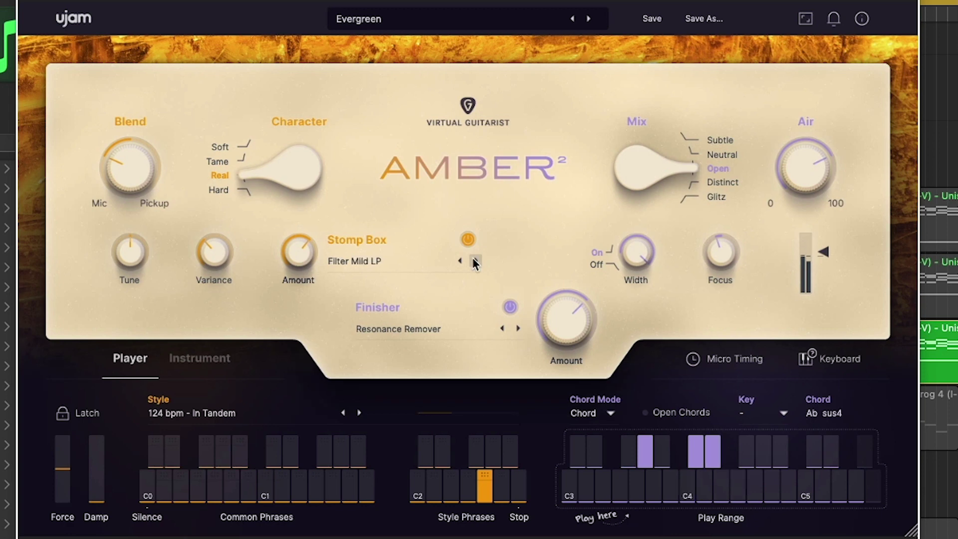
click(475, 261)
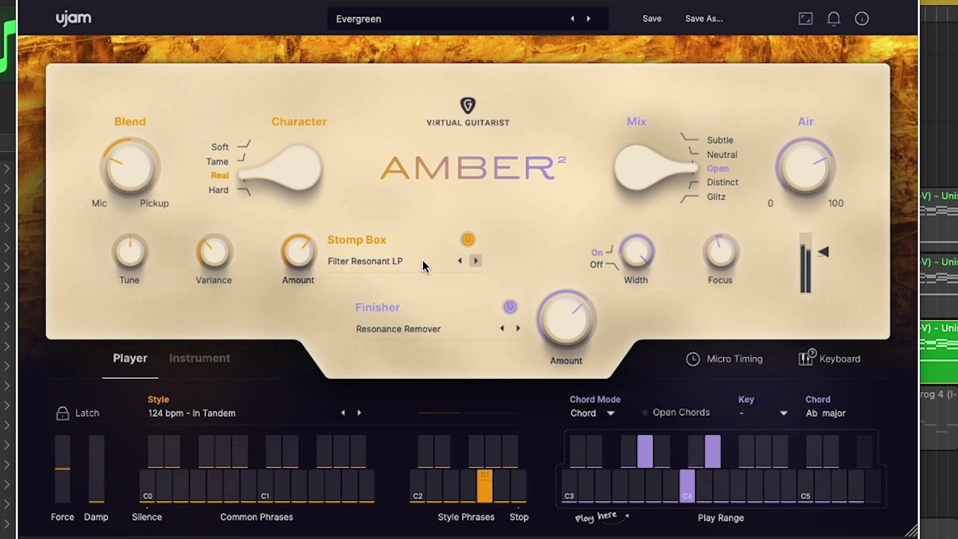
drag(300, 254, 321, 419)
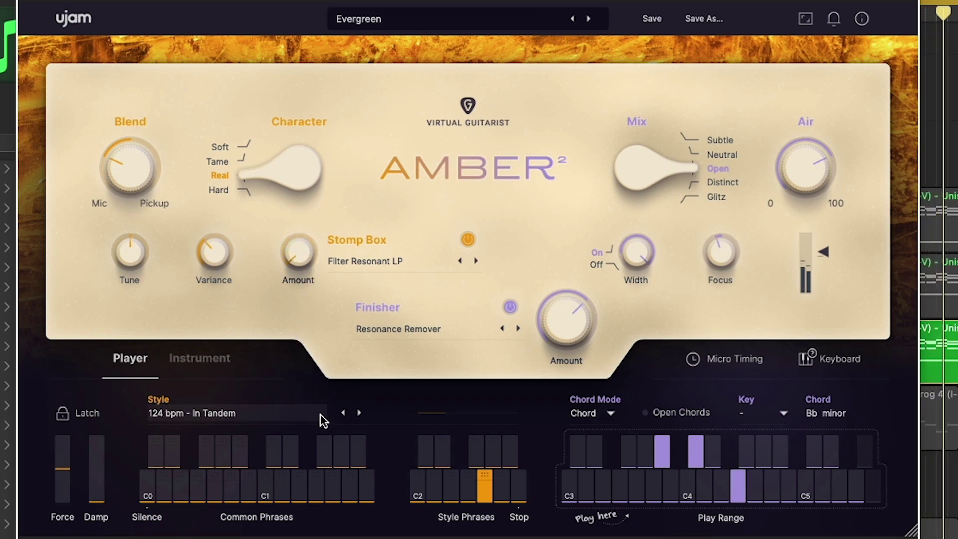
Audition the Stomp Box effects Filter Sweeping BP, Flanger and Formant Shifter with different Amount settings.
click(476, 260)
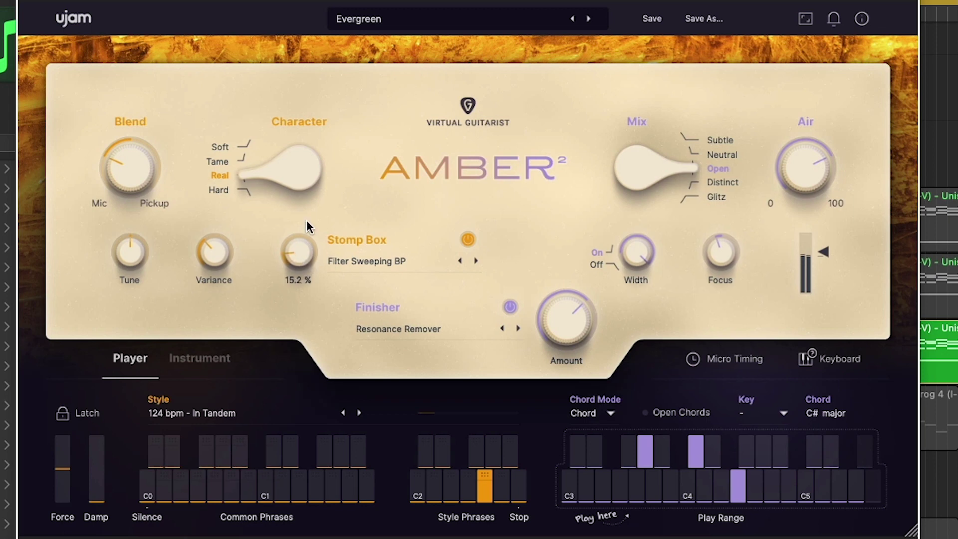
click(476, 261)
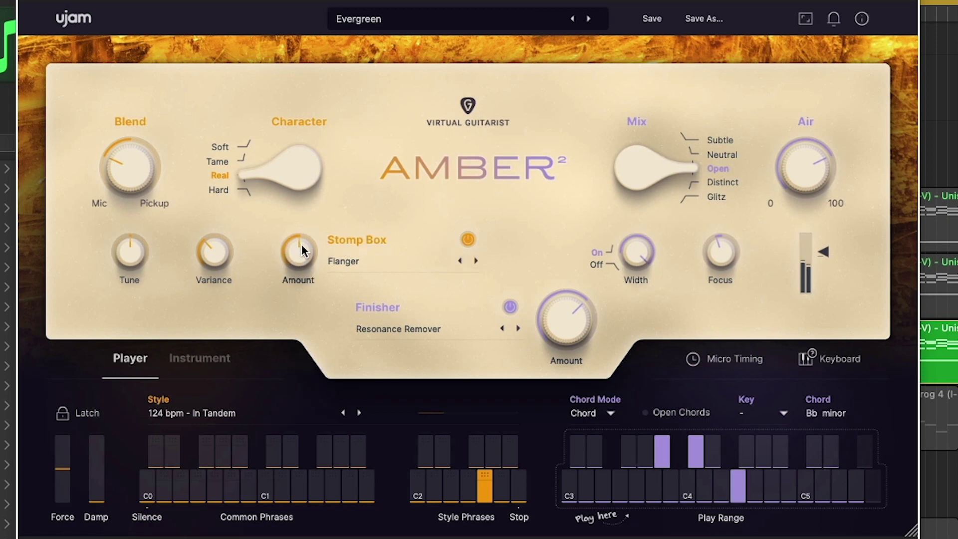
click(476, 260)
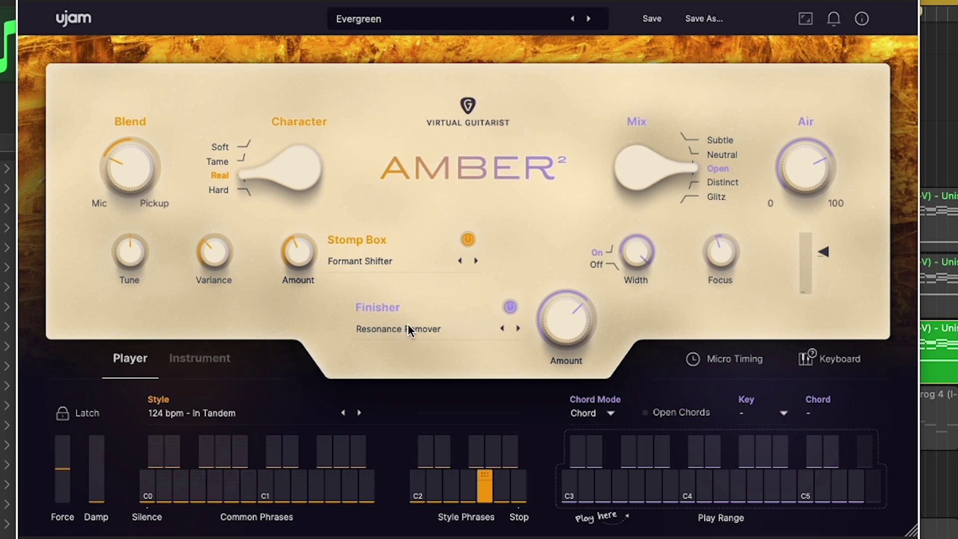
Look at the Finisher's FX category, and switch the Stomp Box off with its Amount at 0.
click(416, 336)
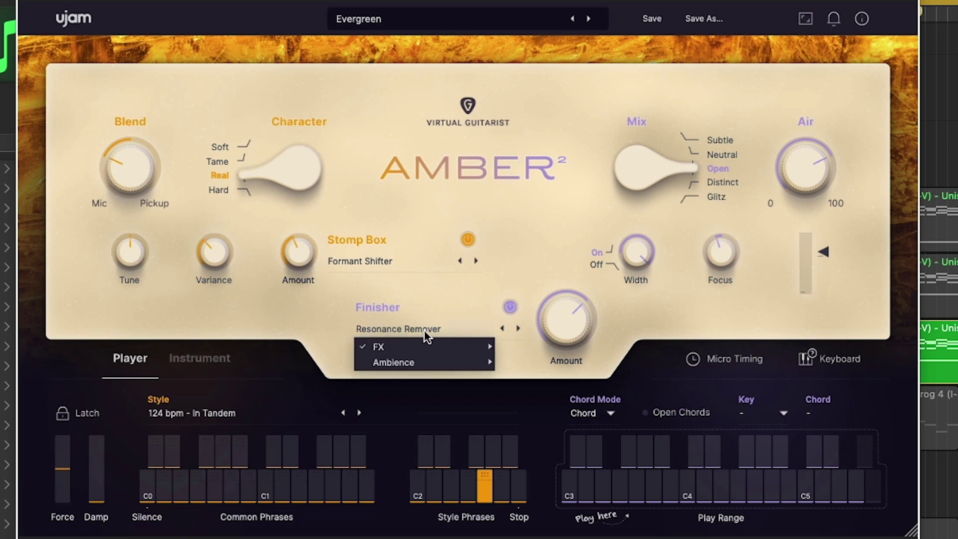
mouse_move(415, 348)
click(294, 260)
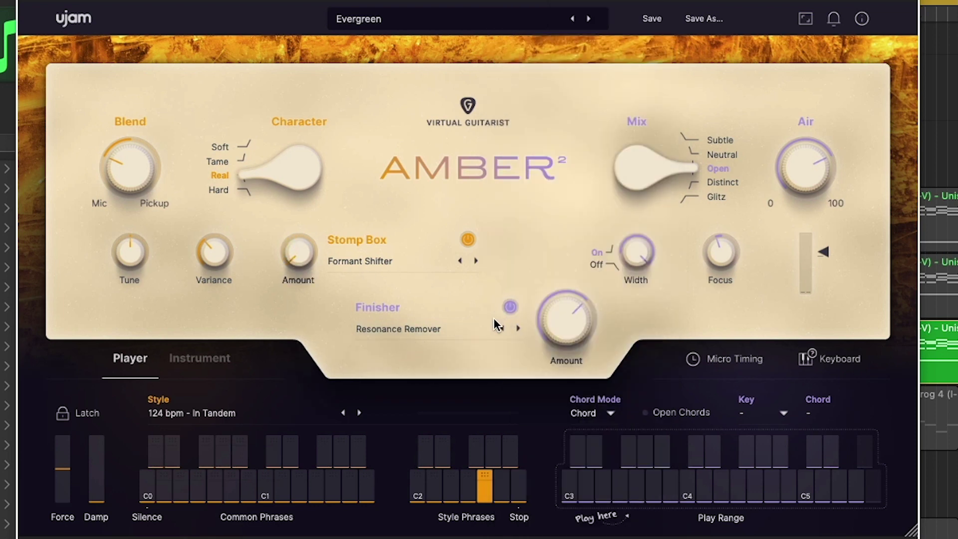
click(474, 240)
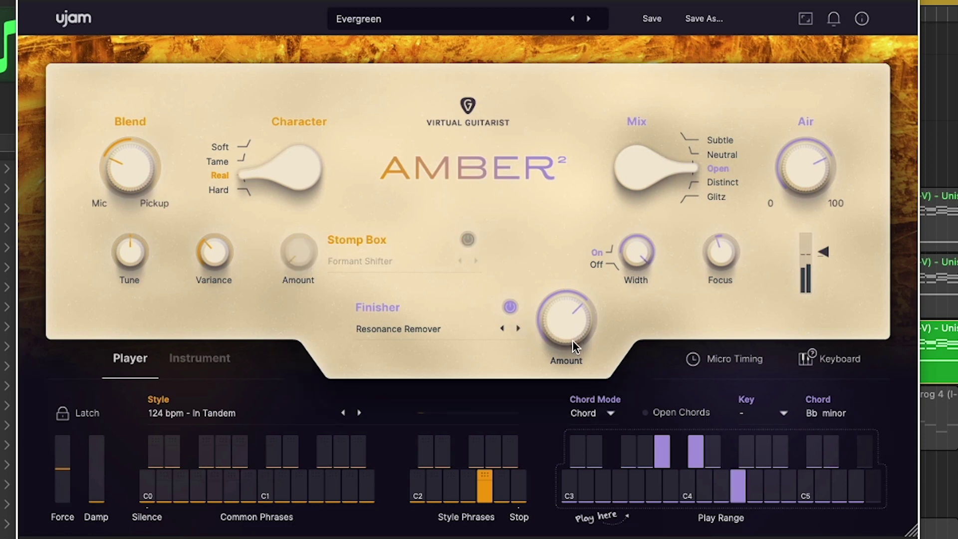
Compare the Resonance Remover finisher with its Amount at 100%, at 0 and back at maximum during playback.
drag(573, 340, 572, 244)
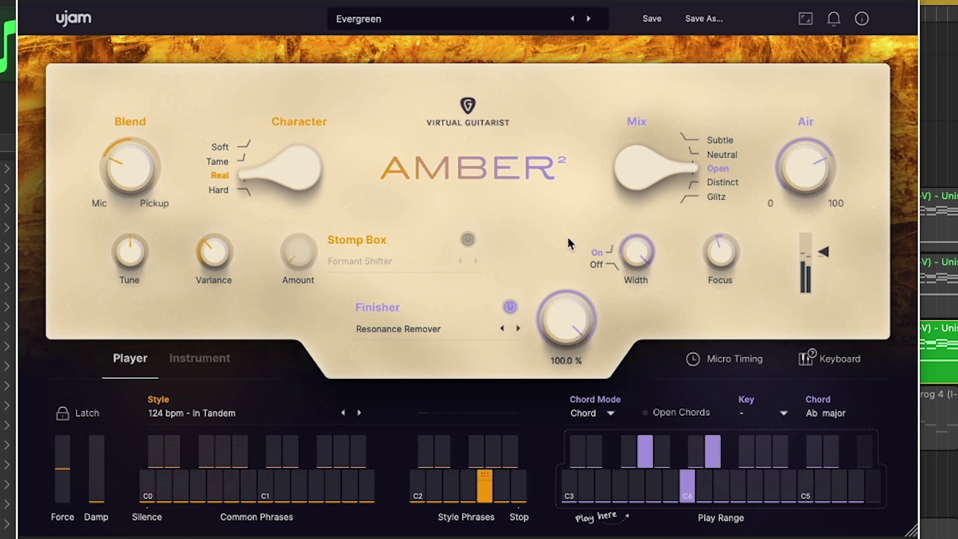
drag(570, 316, 569, 379)
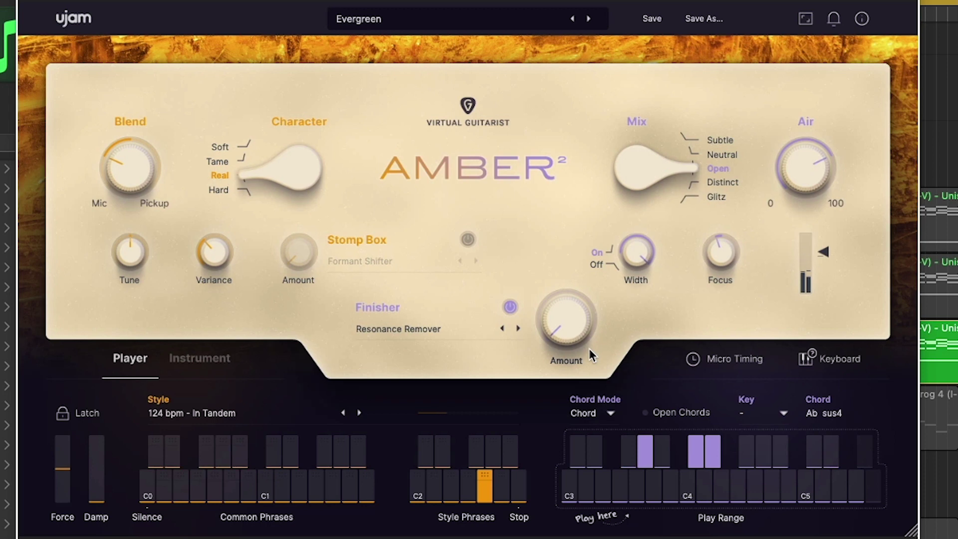
drag(589, 348, 521, 166)
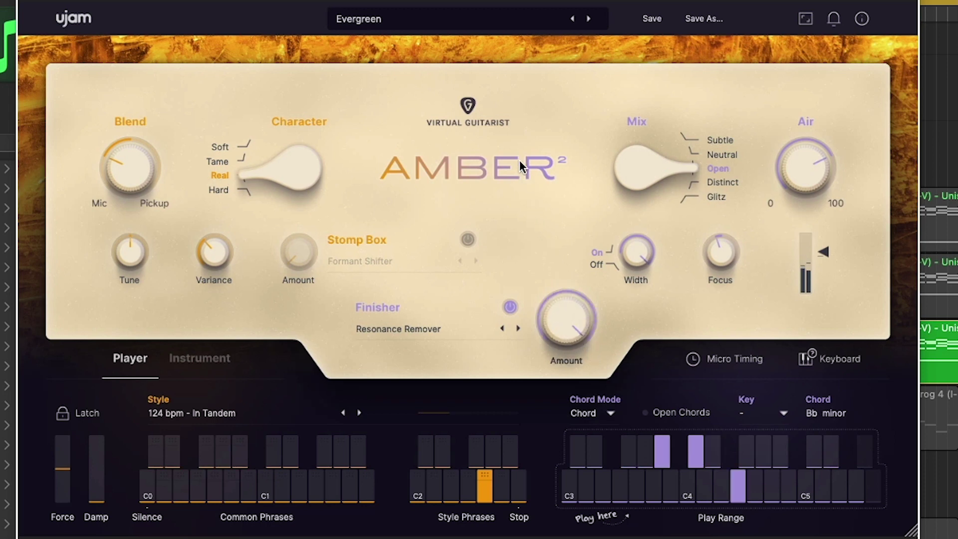
Change the Finisher to Reduced Bits and lower its Amount to about two thirds.
click(519, 328)
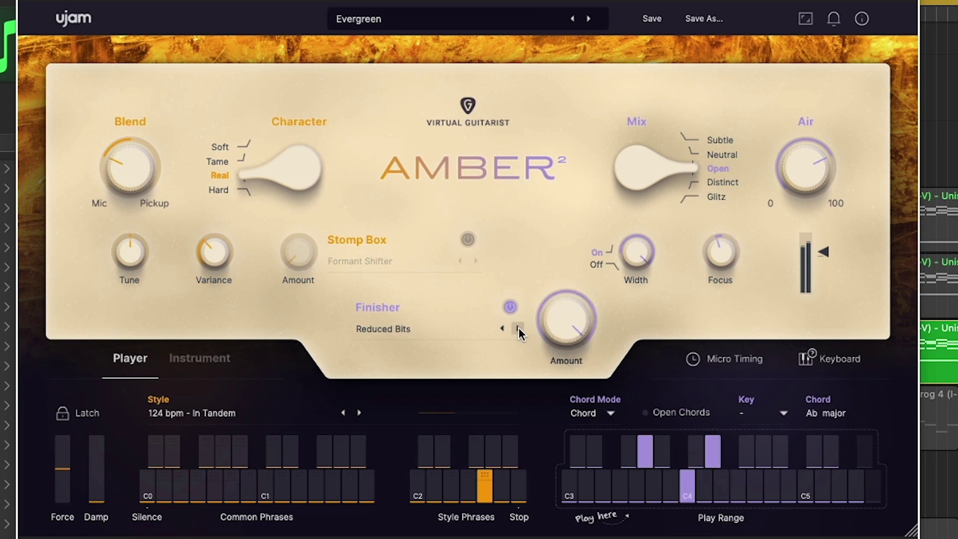
drag(573, 321, 575, 400)
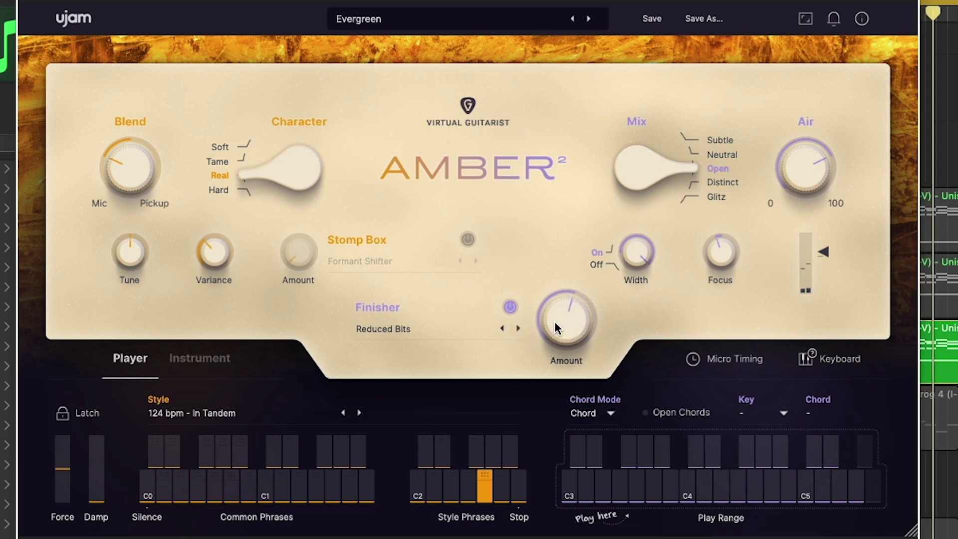
scroll(562, 321, up, 2)
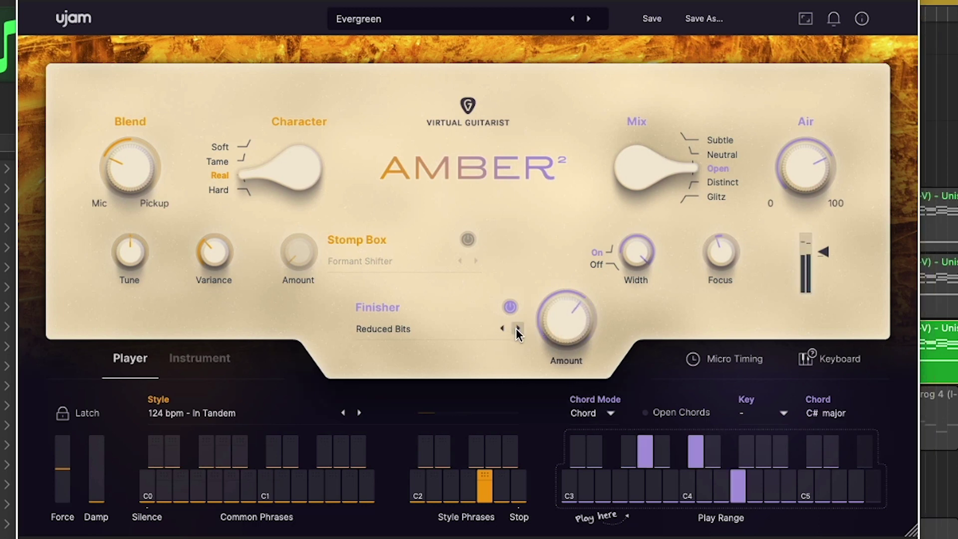
Audition the Finisher effects Remix Reverb, Reverb and Delay, Shimmer, Space Reverb and Stepped Filter in turn.
click(518, 329)
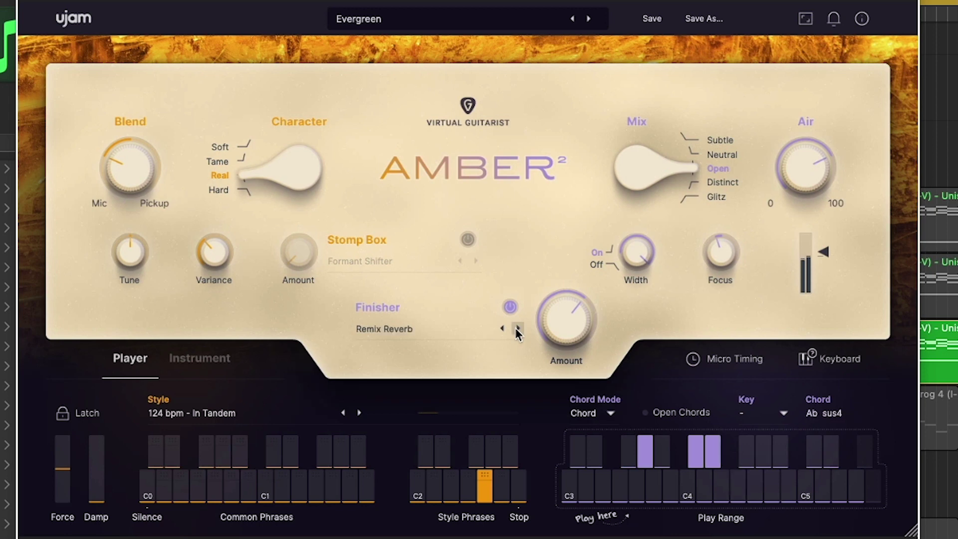
click(518, 329)
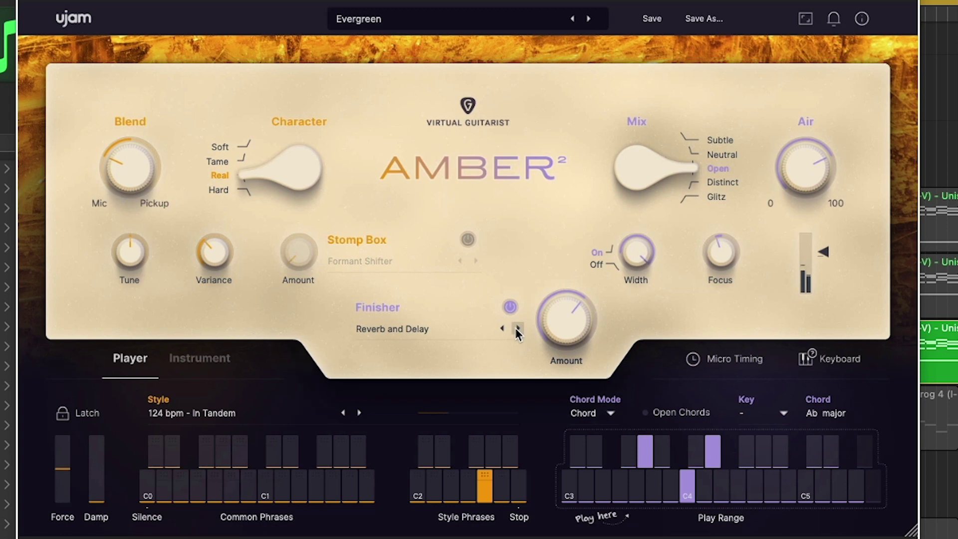
click(519, 328)
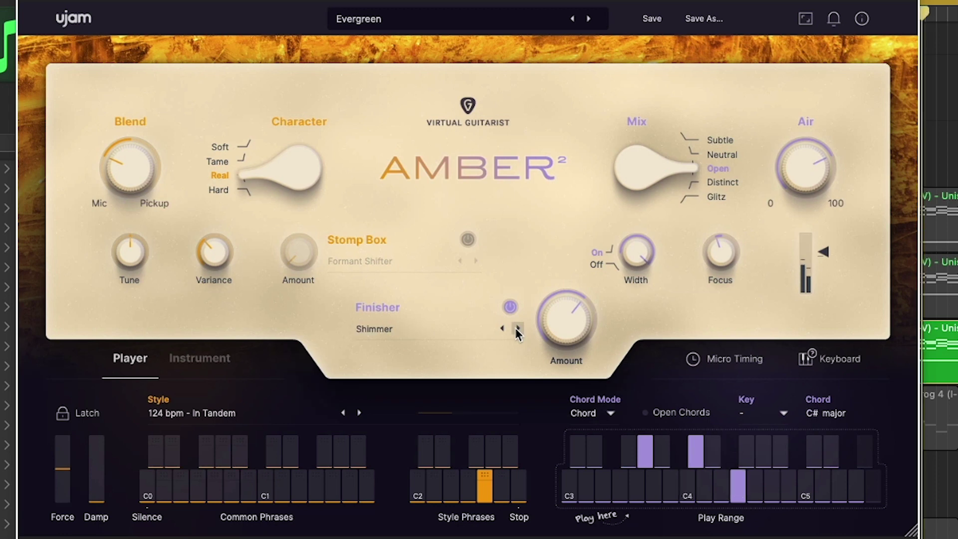
click(518, 329)
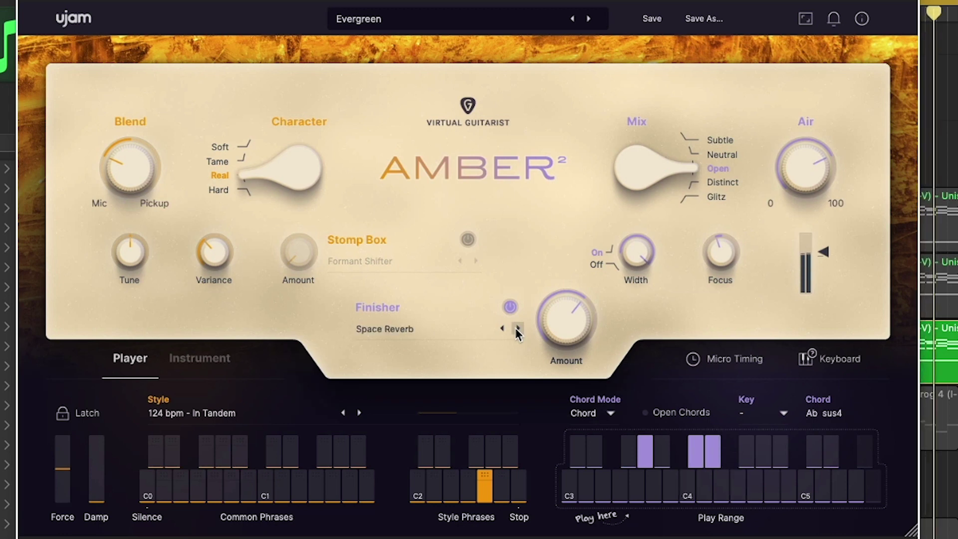
click(518, 329)
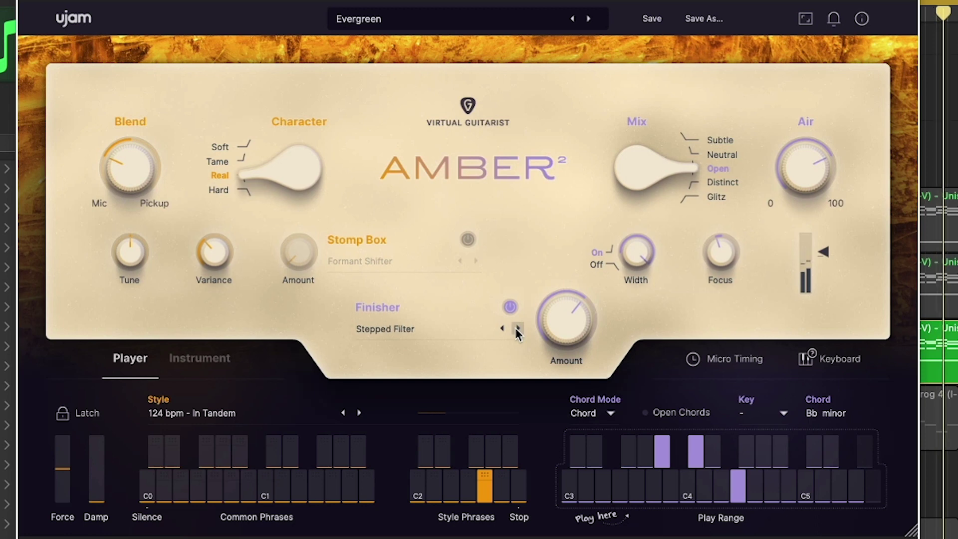
Choose Delay 1/8 Dot from the Finisher's Ambience category and lower its Amount to a little over a third.
click(436, 325)
mouse_move(428, 363)
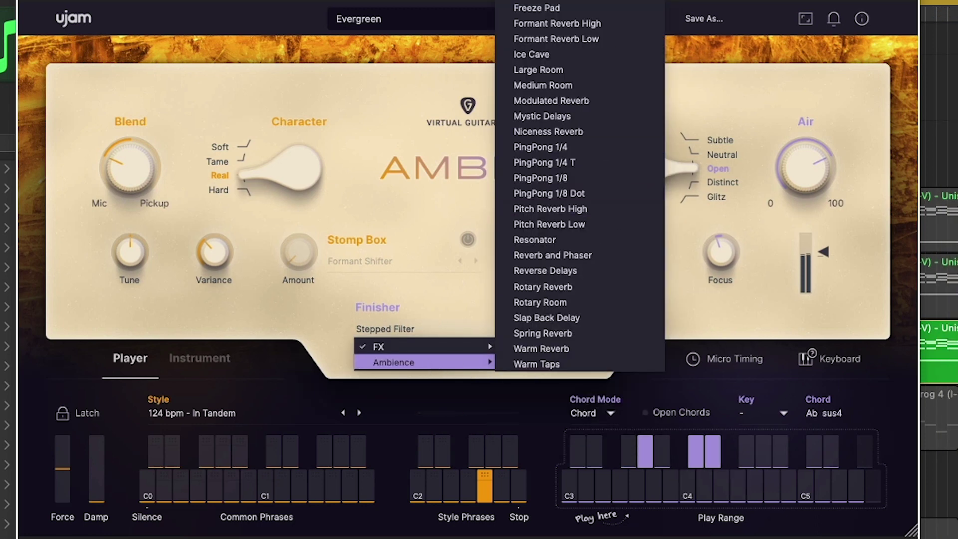
click(548, 193)
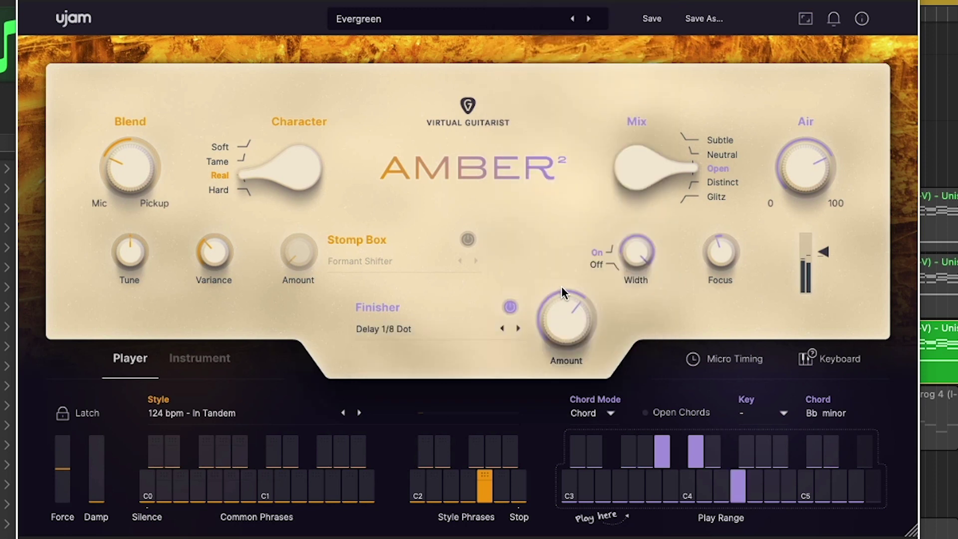
drag(557, 340, 555, 355)
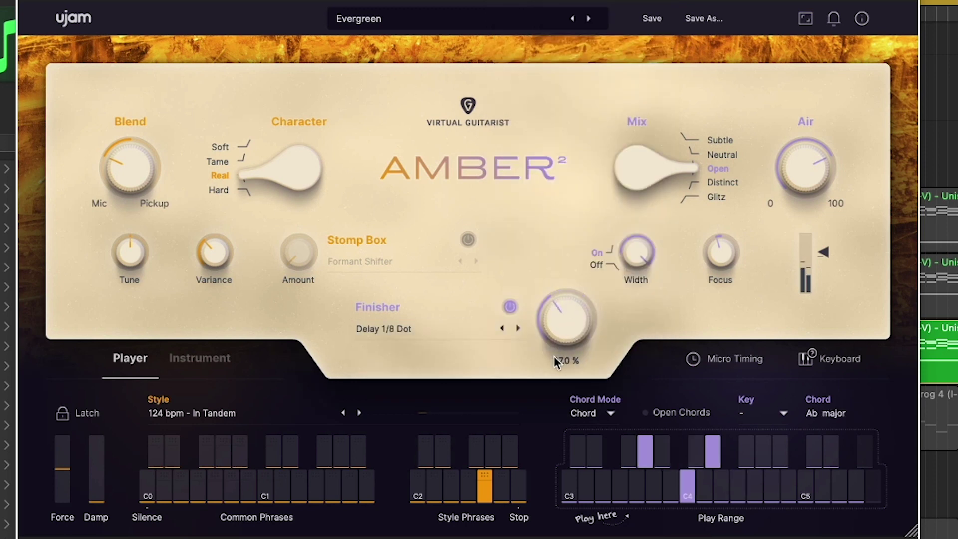
Choose Resonance Remover from the Finisher's FX category, go back to Radio and raise its Amount to about two thirds.
click(454, 329)
mouse_move(450, 344)
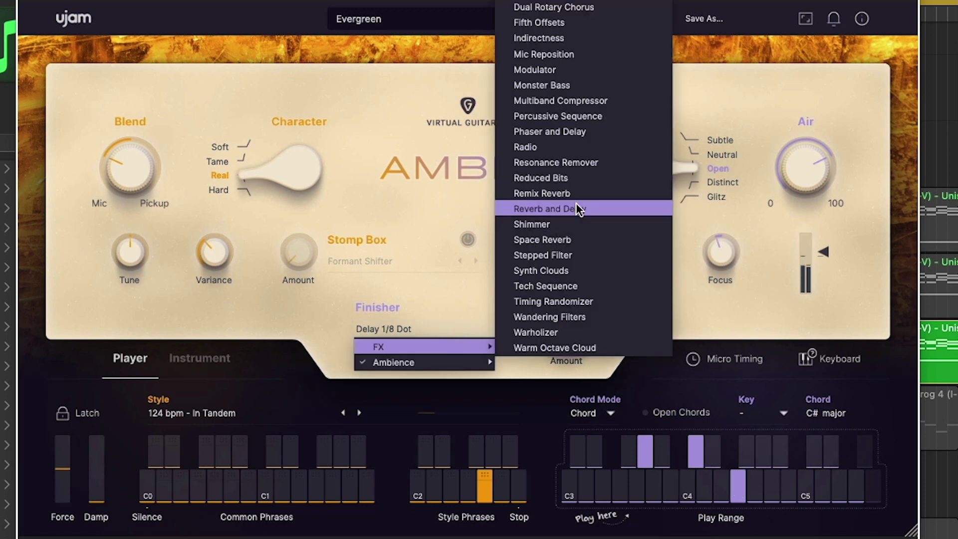
click(592, 159)
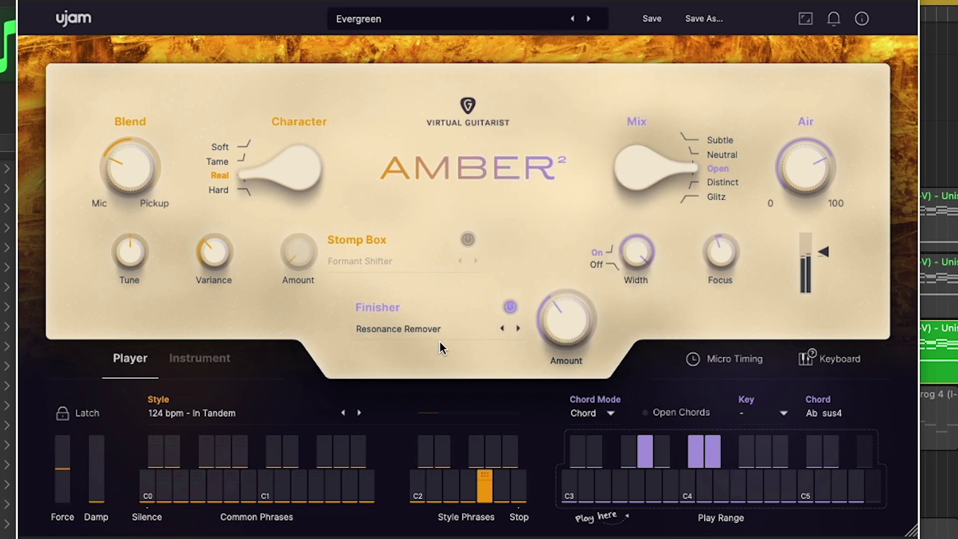
click(503, 328)
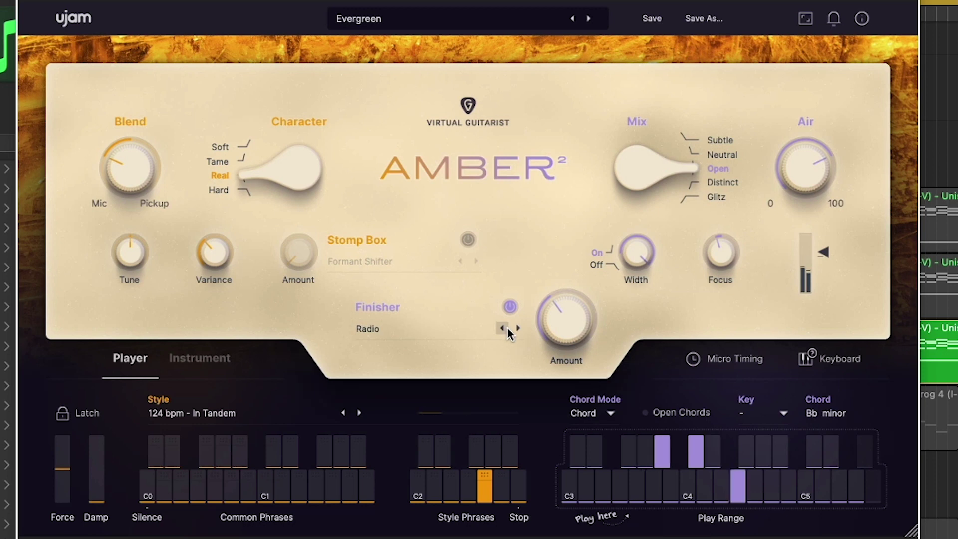
drag(566, 317, 587, 266)
Audition the Finisher effects Phaser and Delay, Percussive Sequence and Multiband Compressor, and return to Resonance Remover.
click(502, 328)
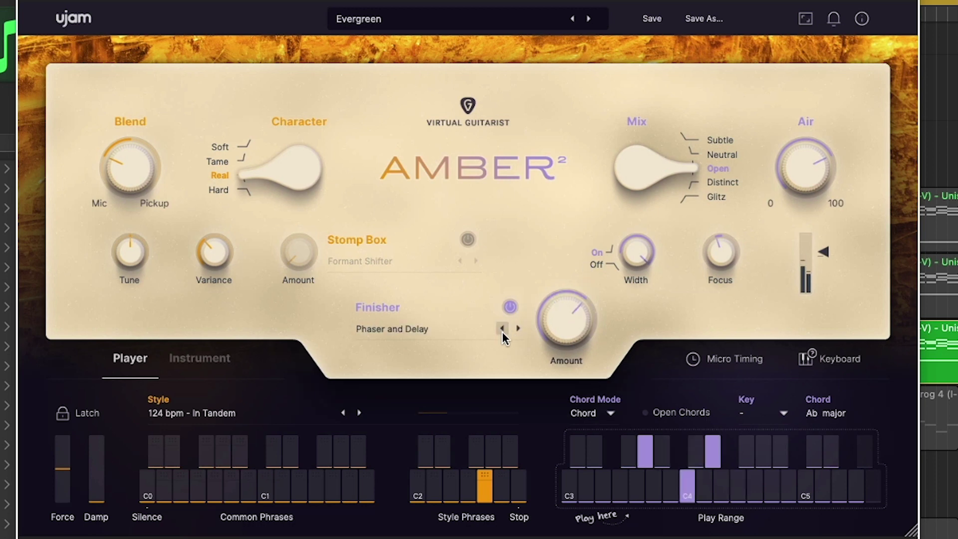
click(502, 329)
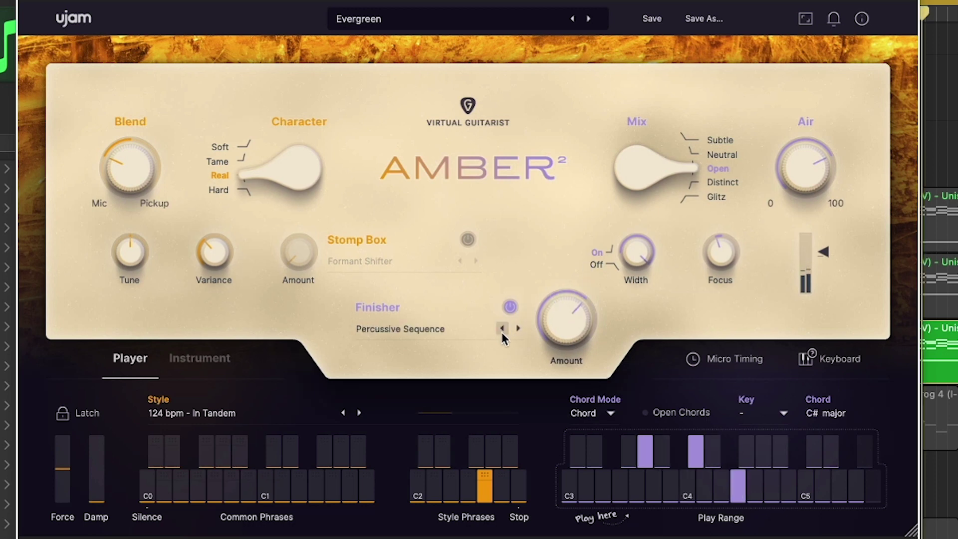
click(502, 333)
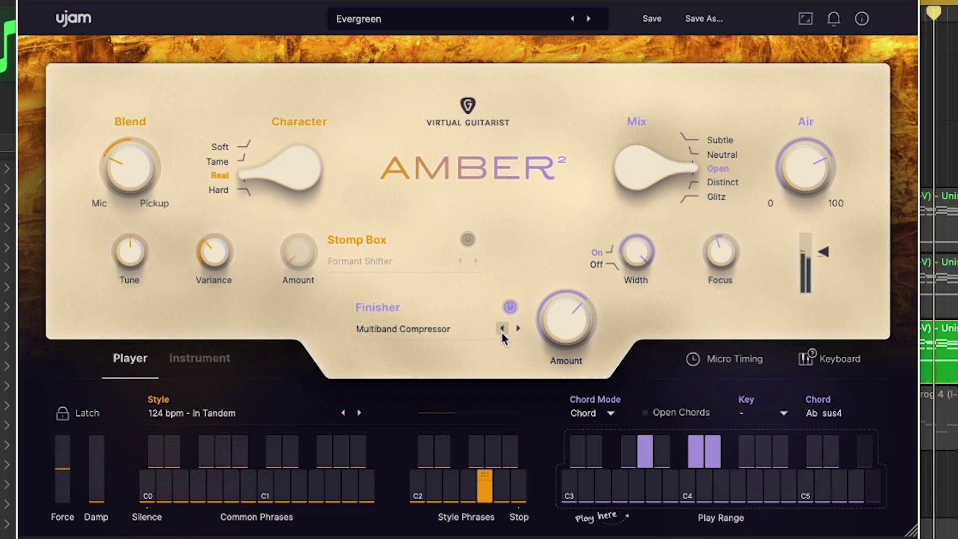
click(518, 328)
click(518, 328)
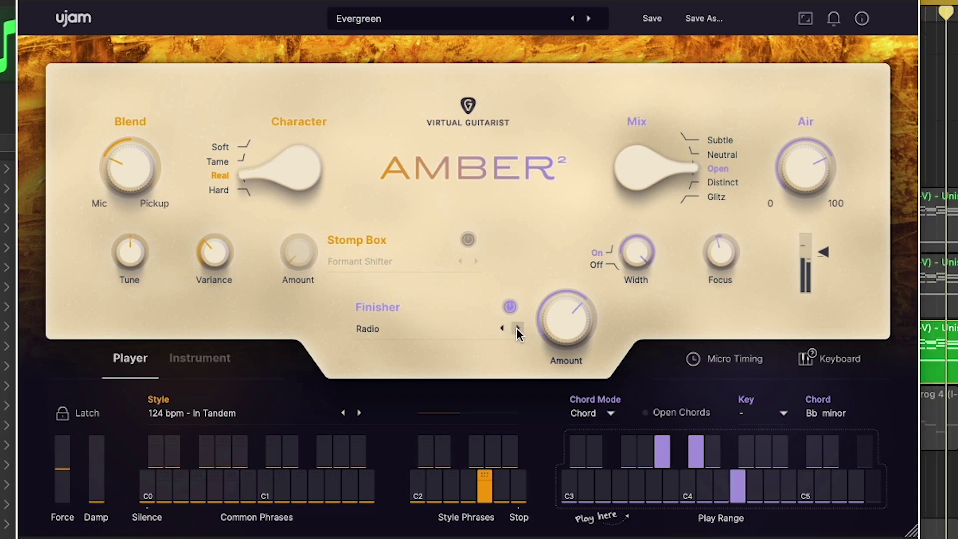
click(518, 328)
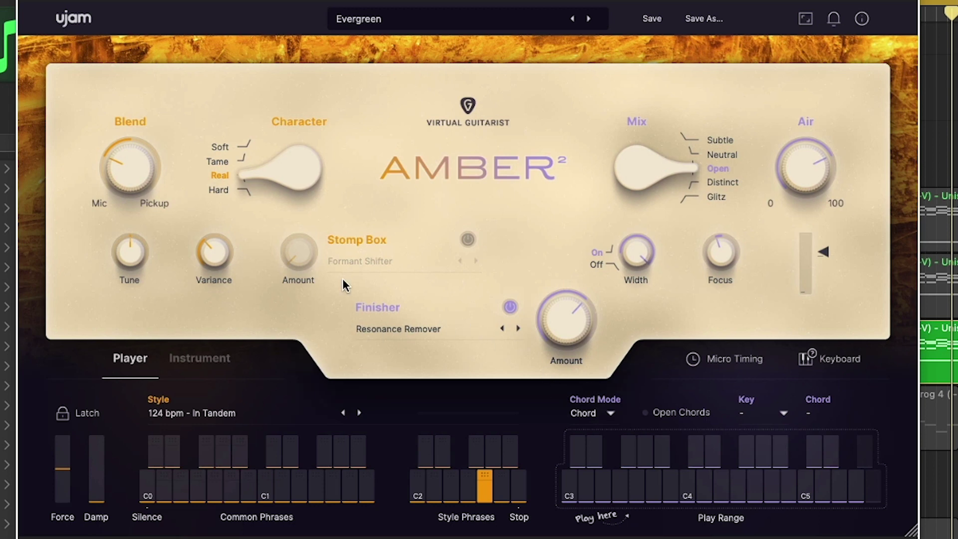
Look through the Factory preset categories and the presets in Pop, keeping the Evergreen preset loaded.
click(439, 23)
mouse_move(424, 36)
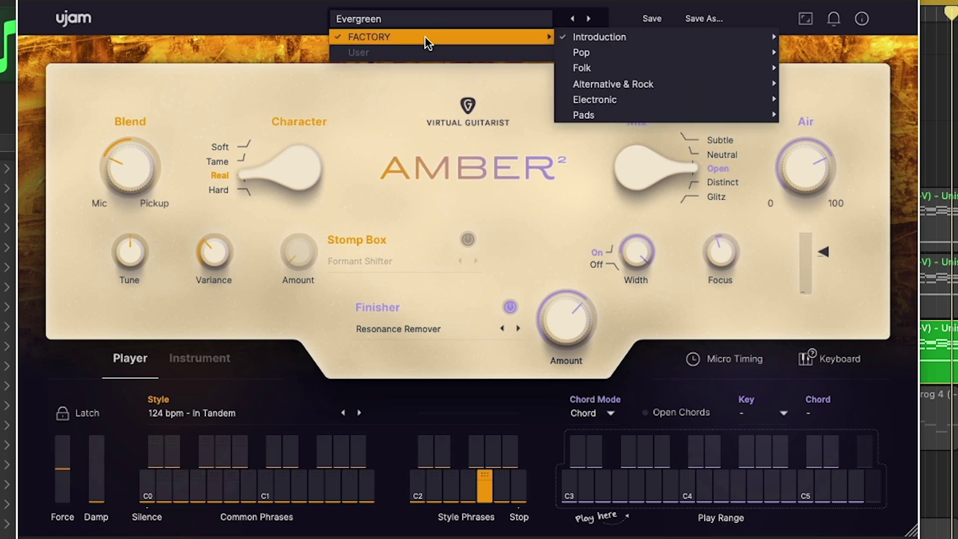
mouse_move(622, 44)
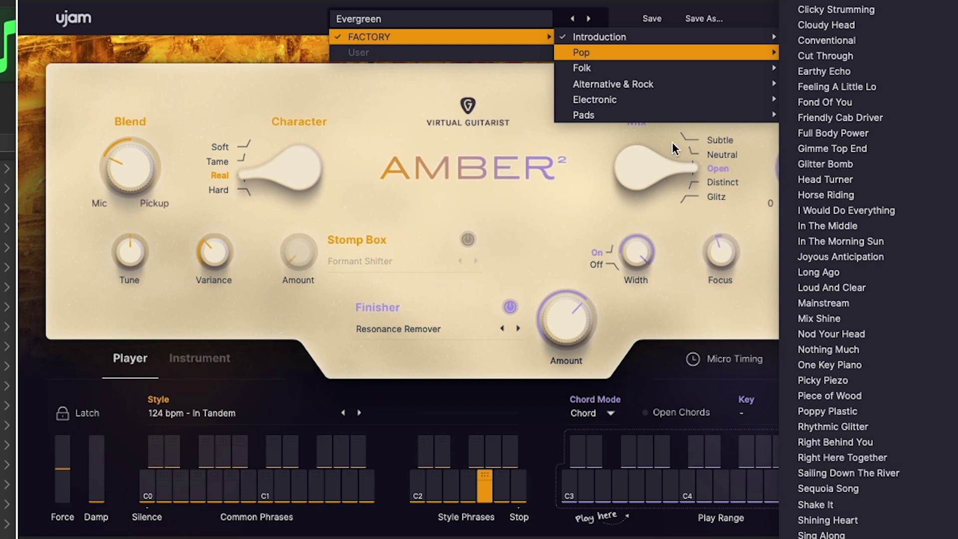
click(410, 372)
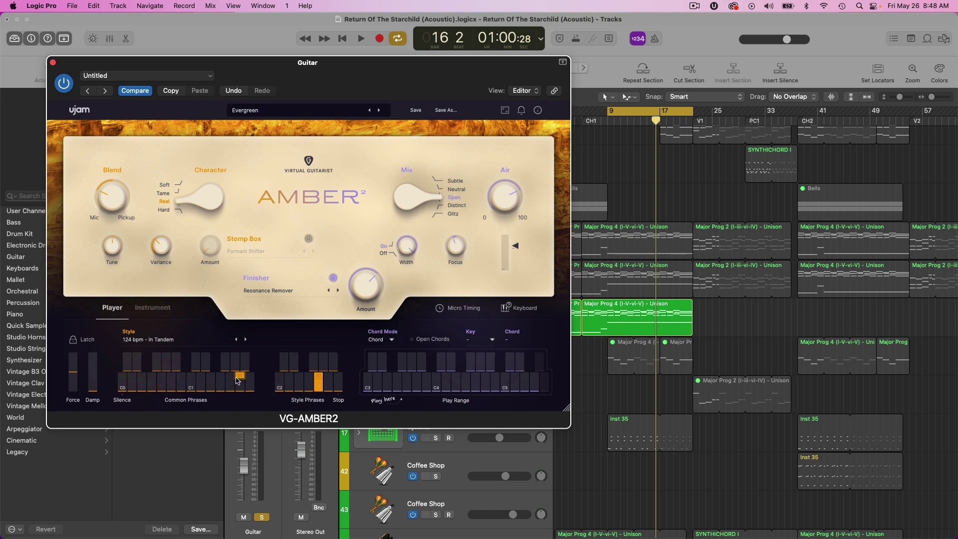
Show the keyboard guide and audition style phrases C2 and A#2 and common phrases Half-Muted 1/8, Muted 1/8 and Generic Chord Rhythm, ending on G2.
click(516, 309)
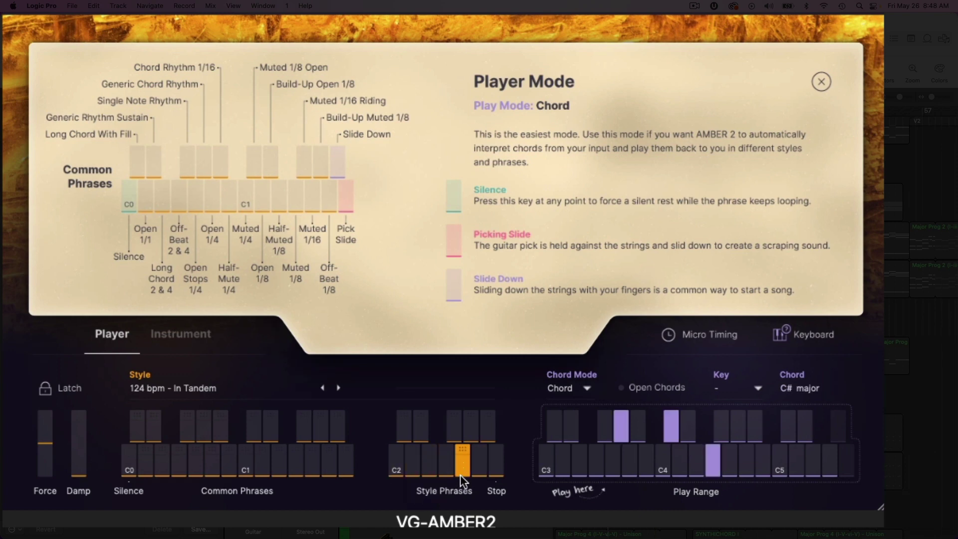
click(396, 468)
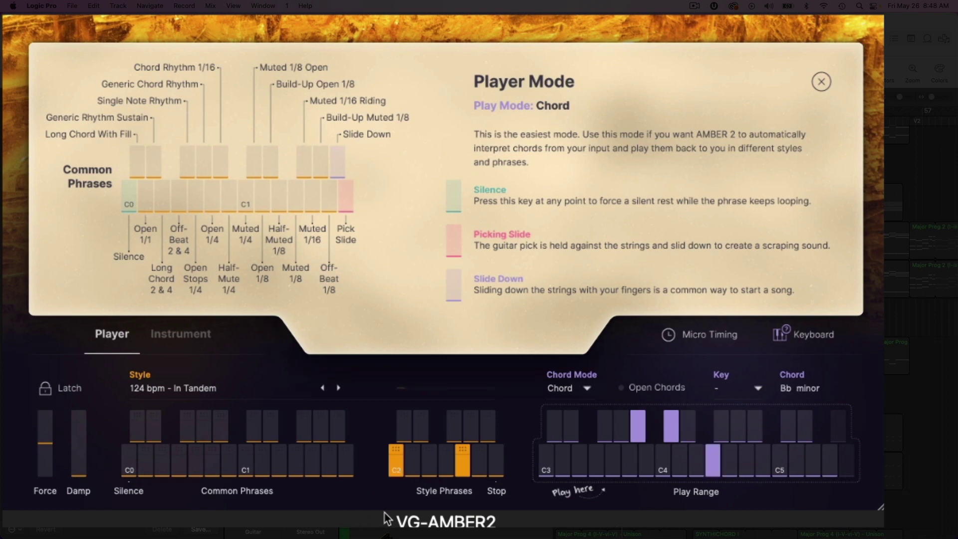
click(283, 468)
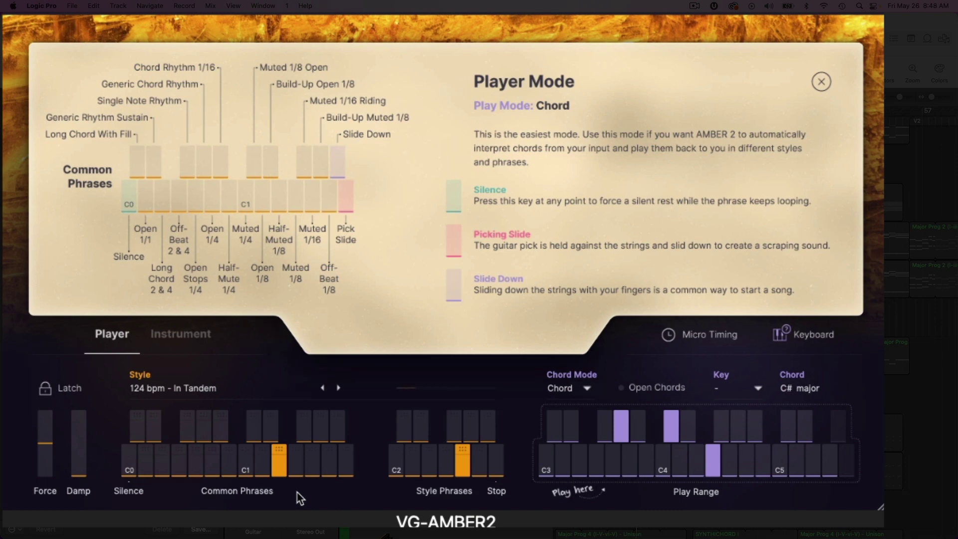
click(292, 455)
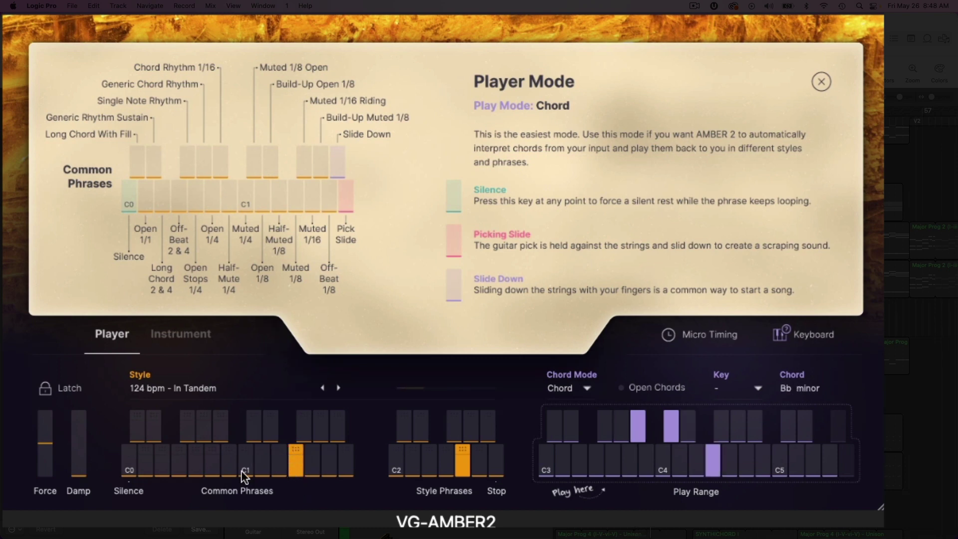
click(205, 433)
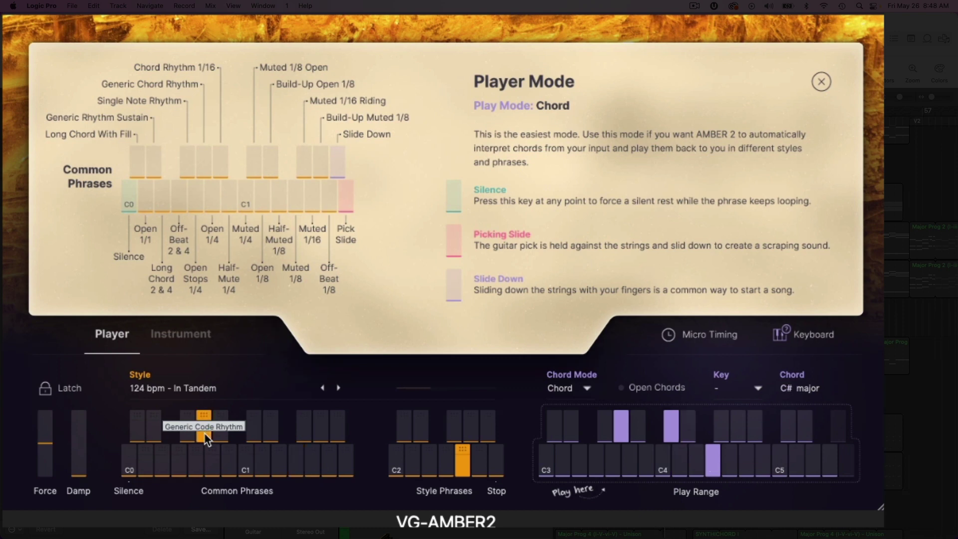
click(487, 433)
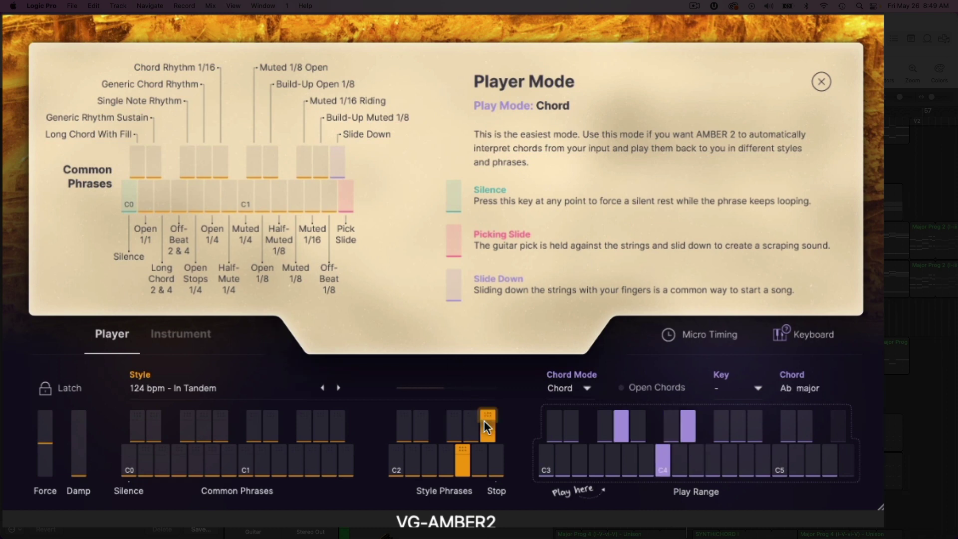
click(461, 459)
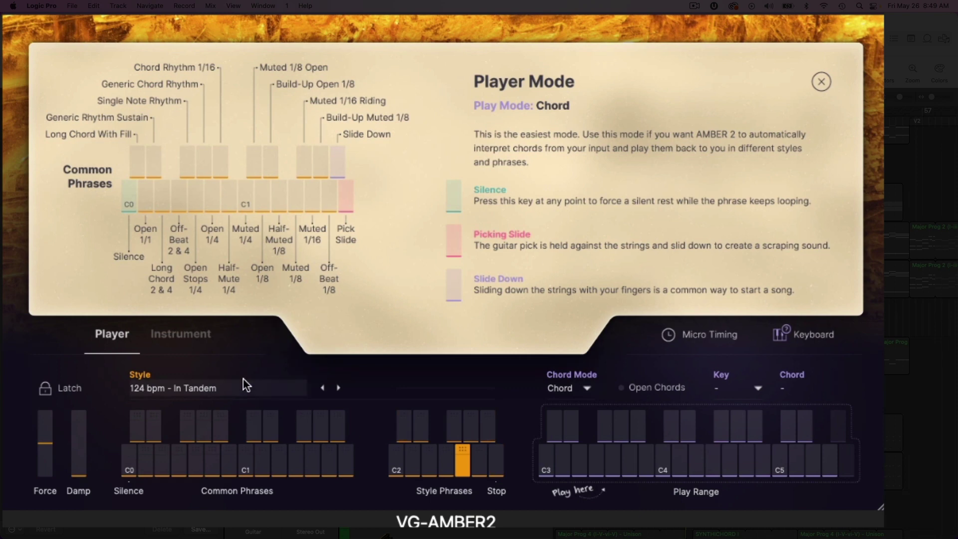
Audition the styles from 116 bpm - Orange Plant through Speedy Ride and For Tomorrow to 123 bpm - It's Alright.
click(210, 389)
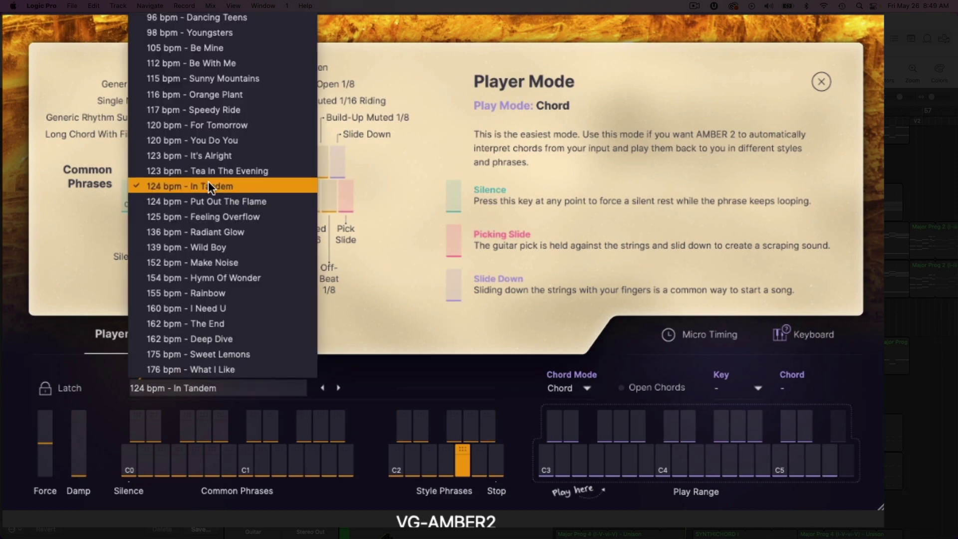
click(243, 93)
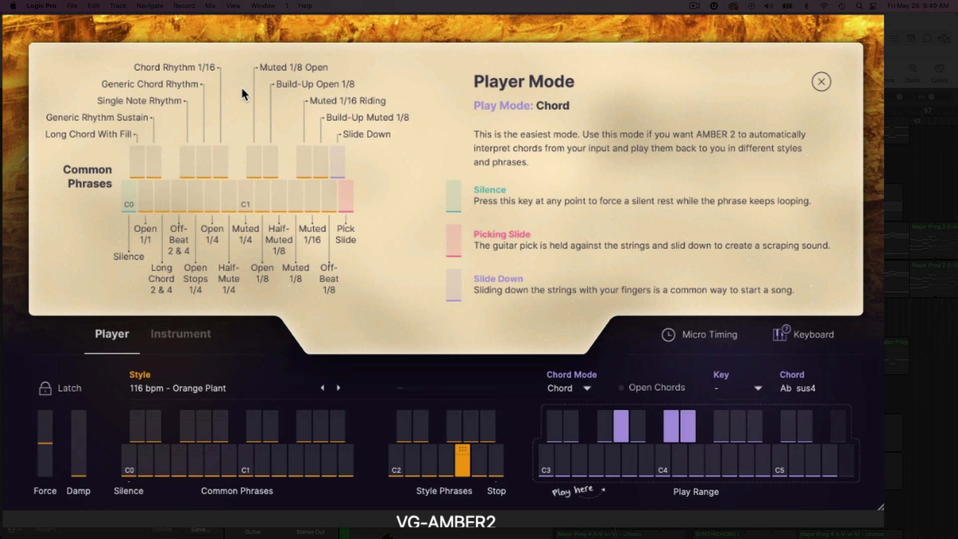
click(340, 387)
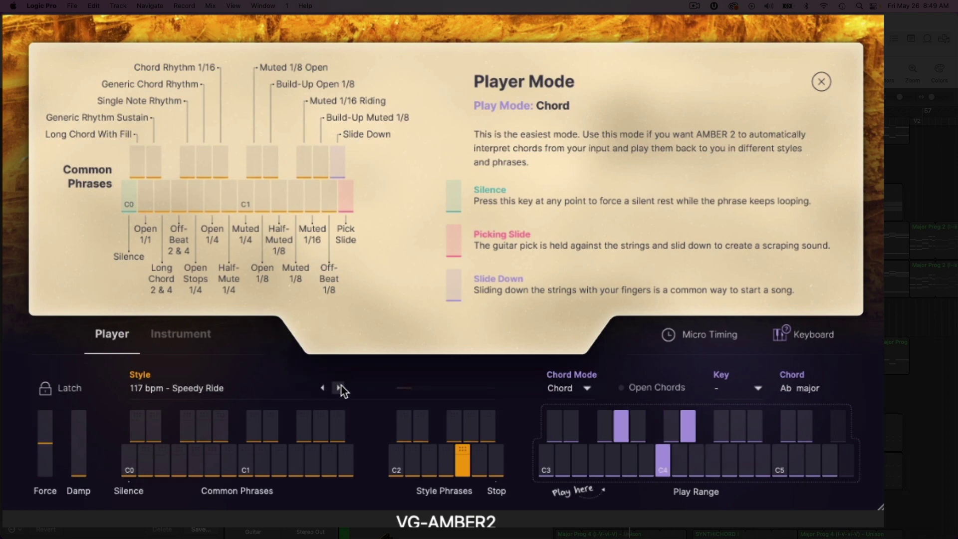
click(339, 387)
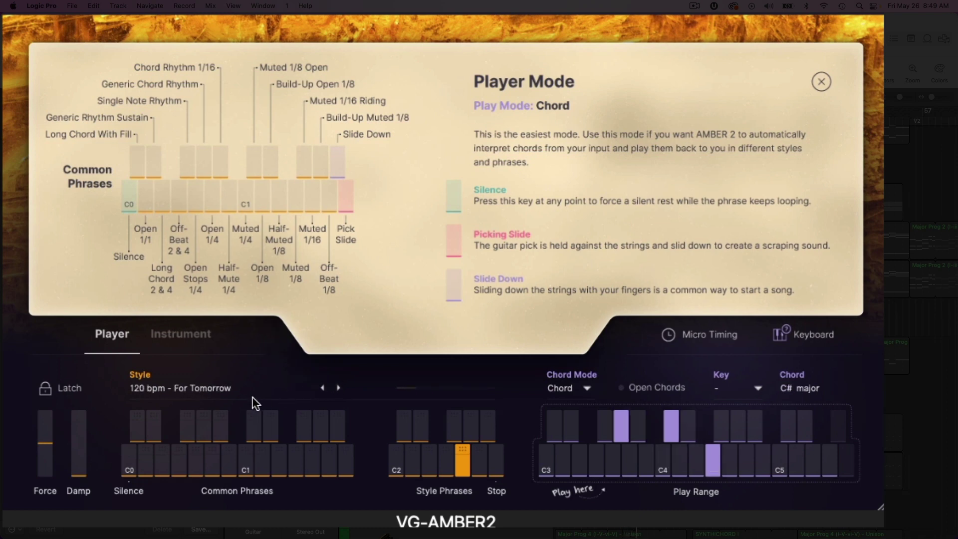
click(339, 389)
click(339, 388)
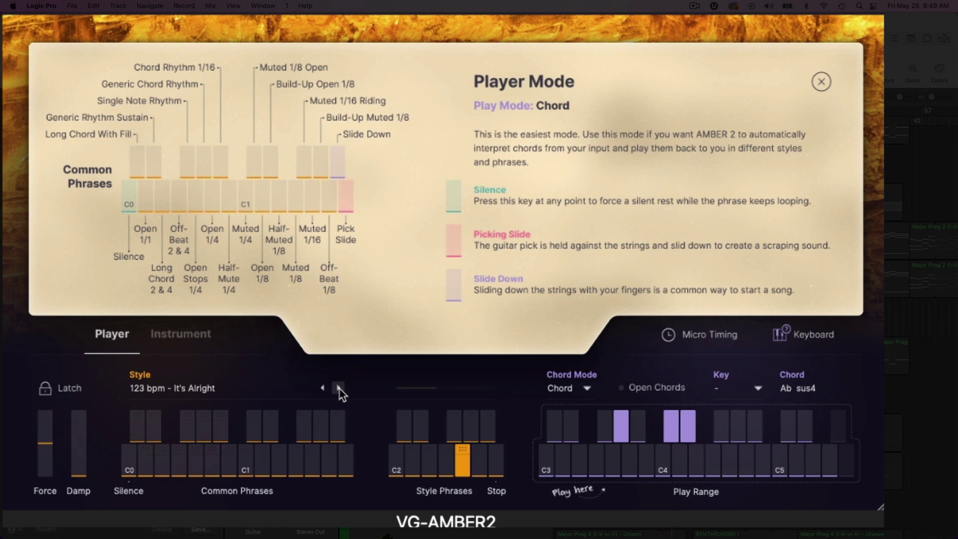
Audition the faster styles 162 bpm - Deep Dive and 175 bpm - Sweet Lemons.
click(237, 382)
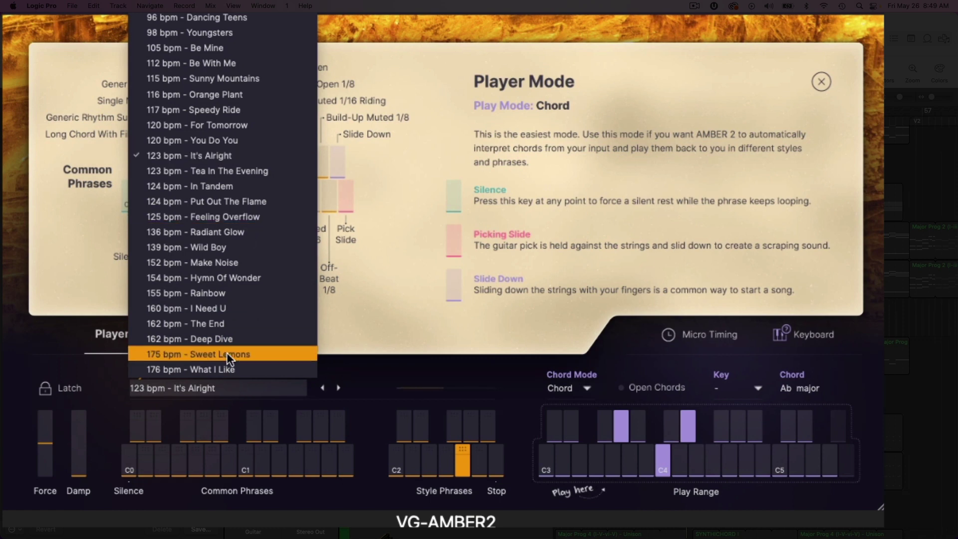
click(229, 340)
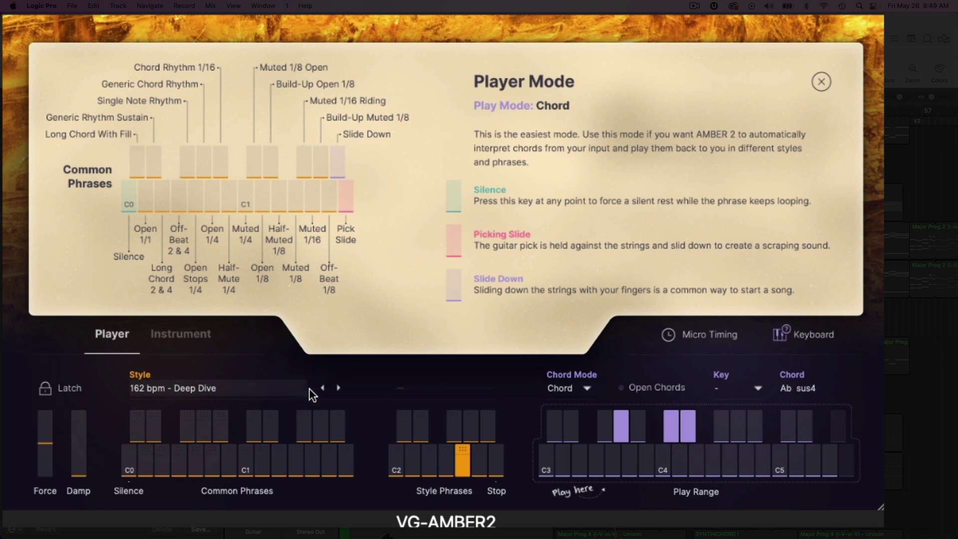
click(338, 388)
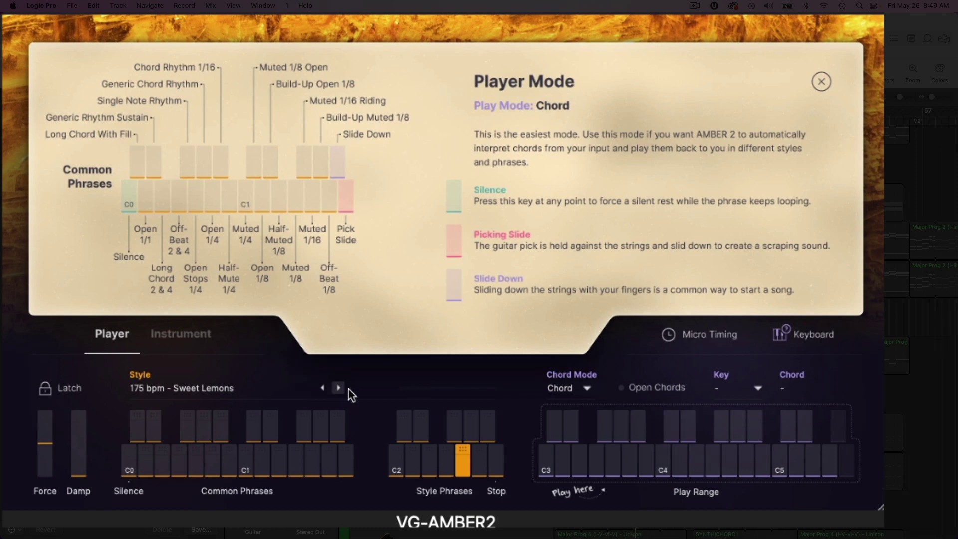
Try Chord Mode set to Note during playback and set it back to Chord.
click(585, 390)
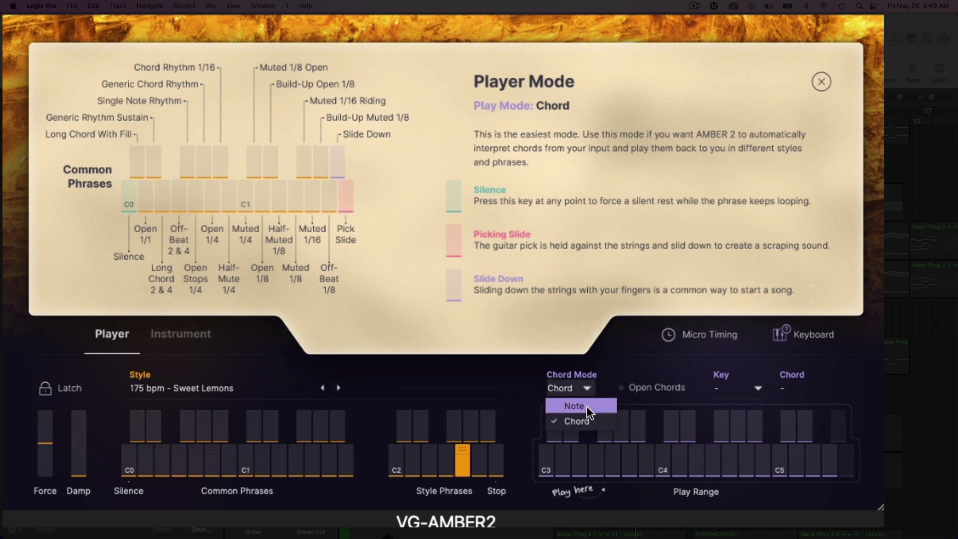
click(575, 407)
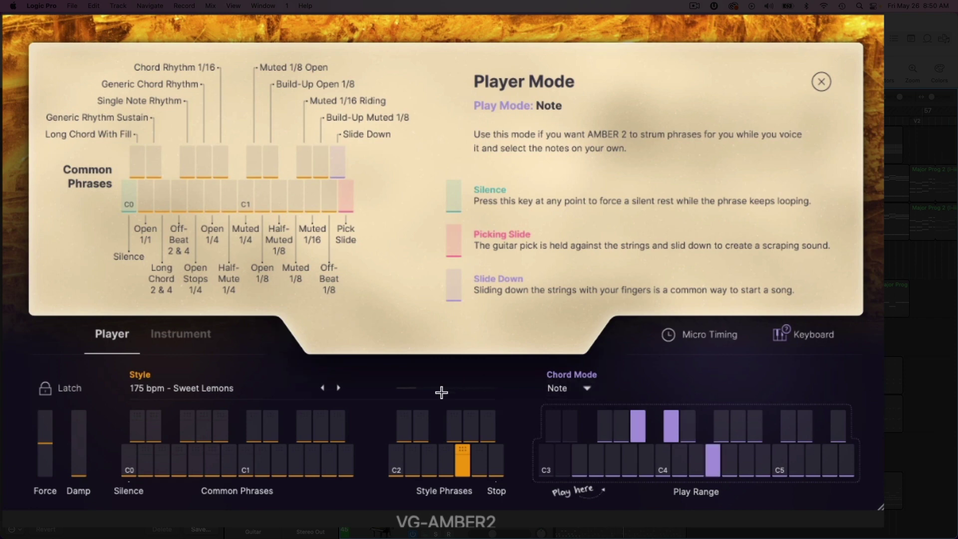
click(574, 389)
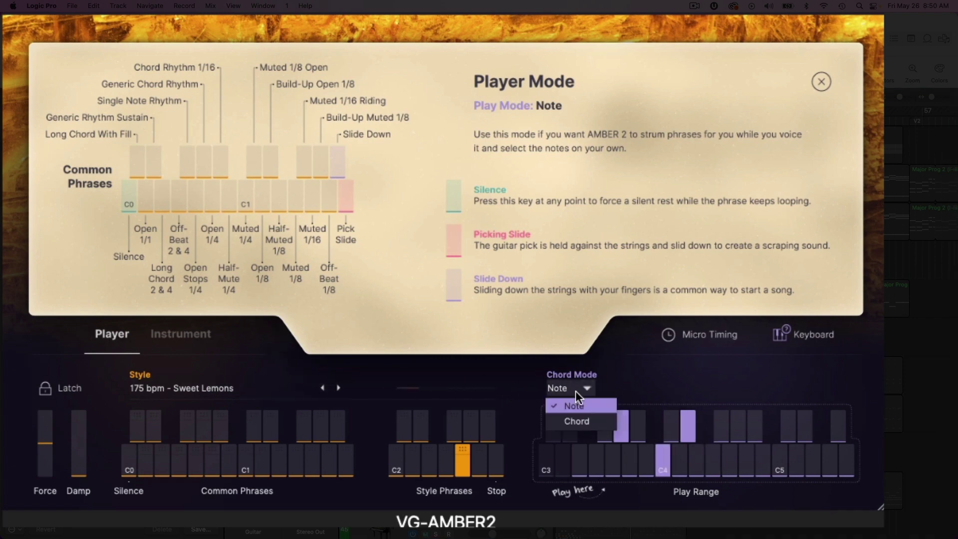
click(583, 419)
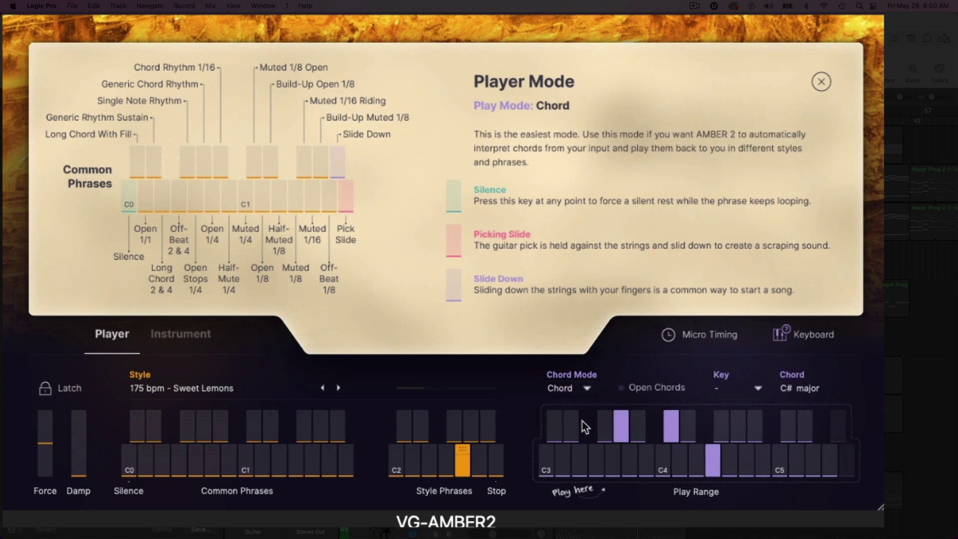
Set the Style back to 124 bpm - In Tandem.
click(246, 385)
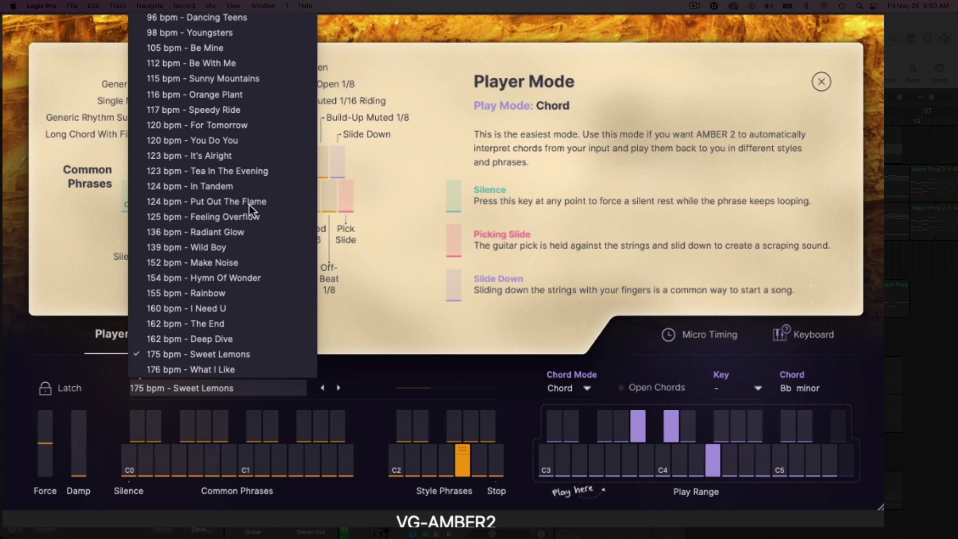
click(222, 187)
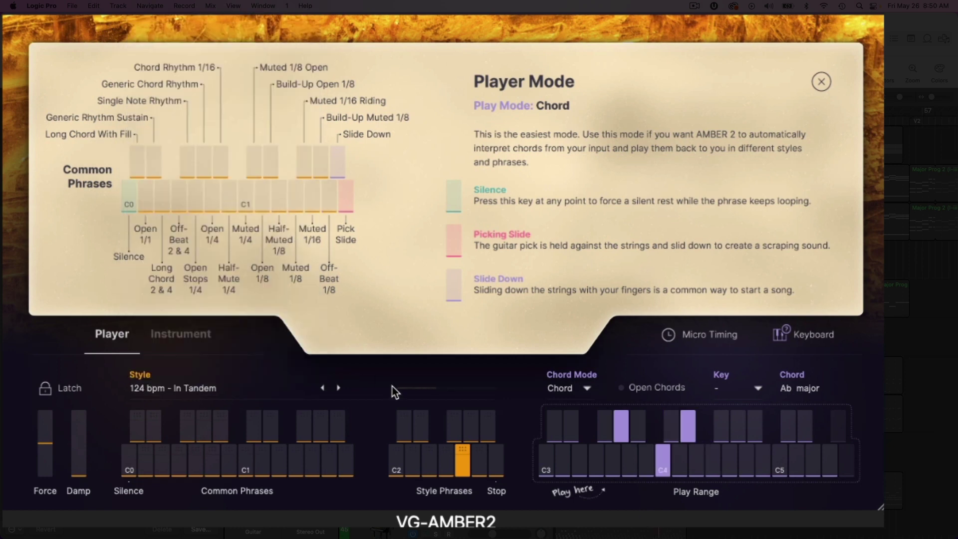
View the Instrument mode key switches, return to Player mode and start playback of the guitar part.
click(176, 336)
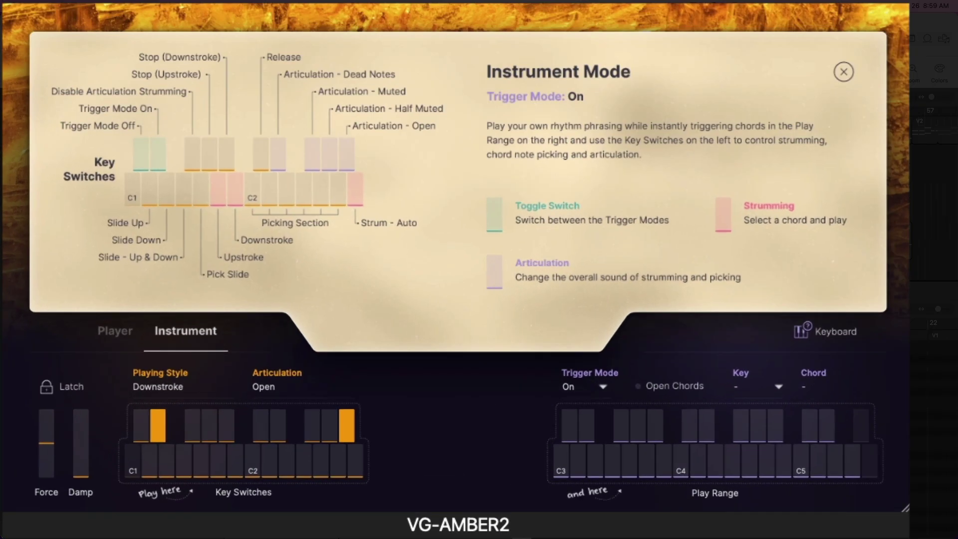
click(131, 334)
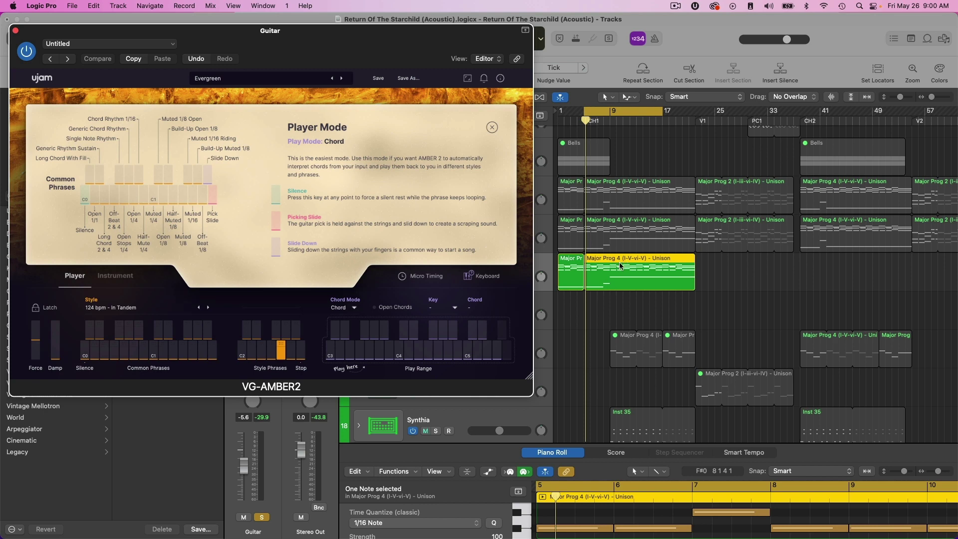
key(space)
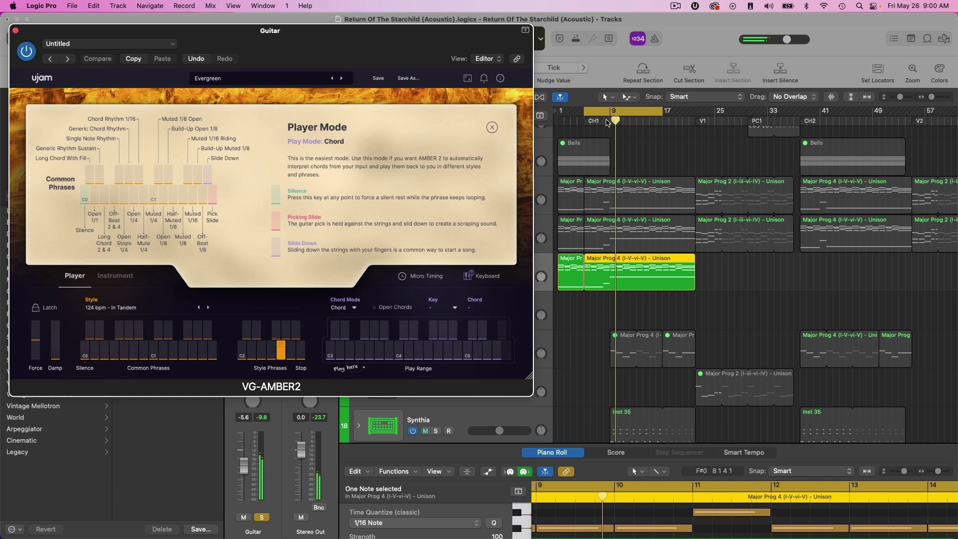
Stop the guitar playback and close the Player Mode keyboard overview.
click(608, 123)
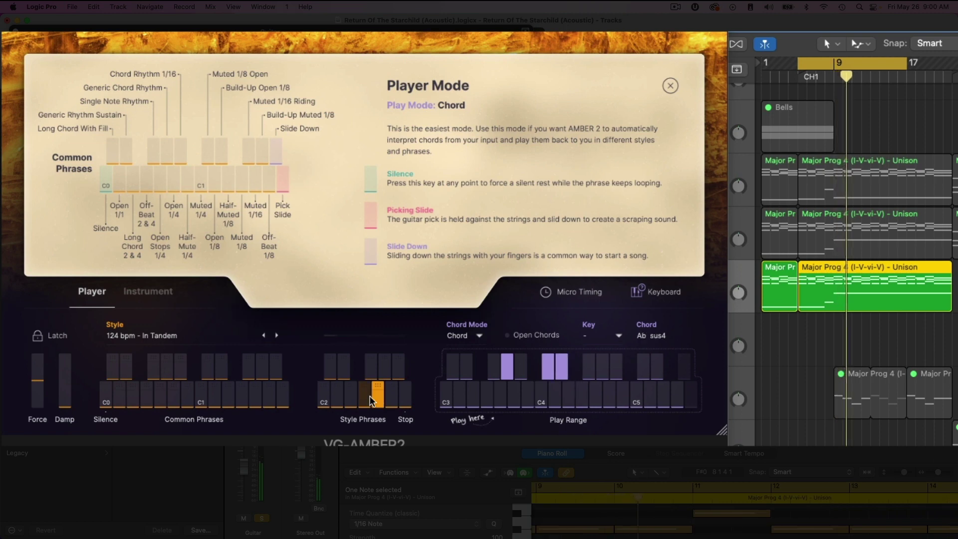
key(space)
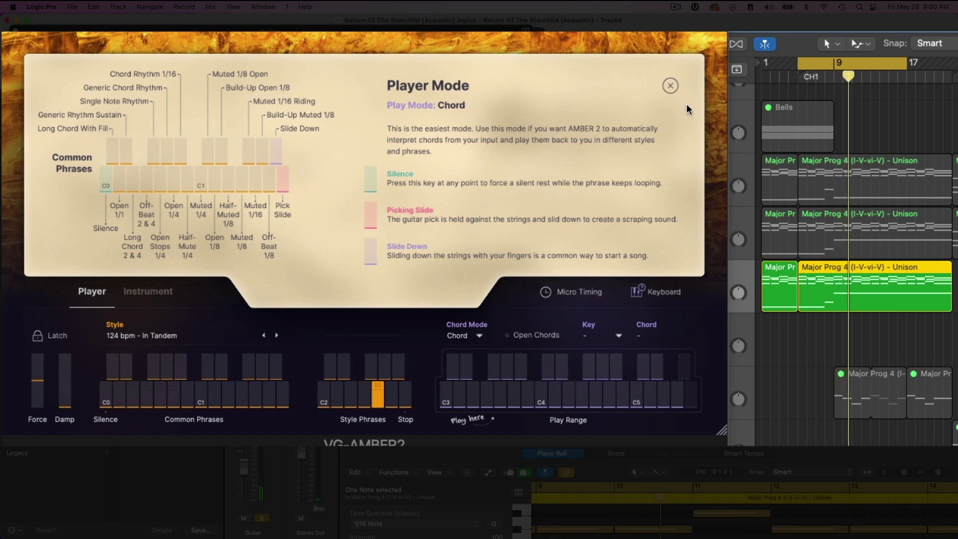
click(670, 86)
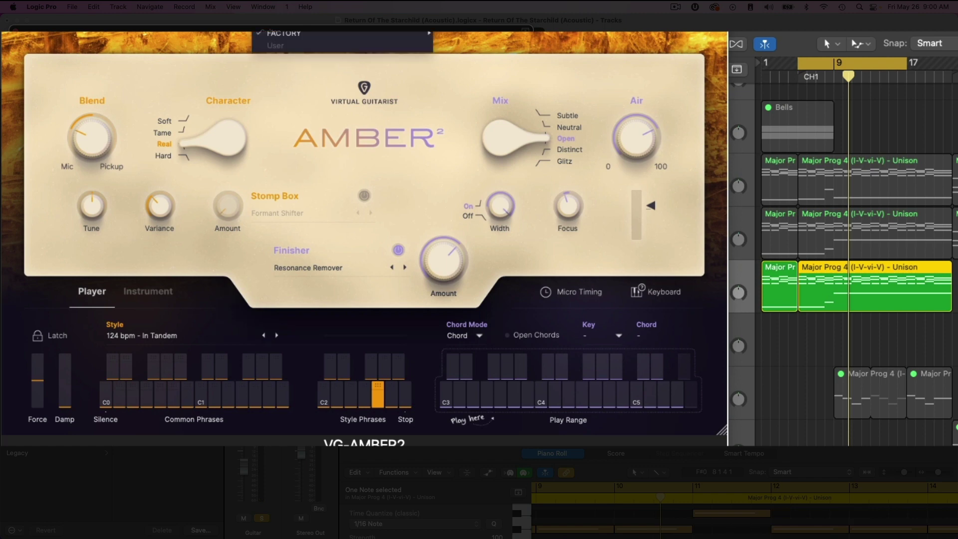
Load the factory Introduction preset Five Finger Fight and start playback to hear it.
mouse_move(424, 33)
mouse_move(466, 36)
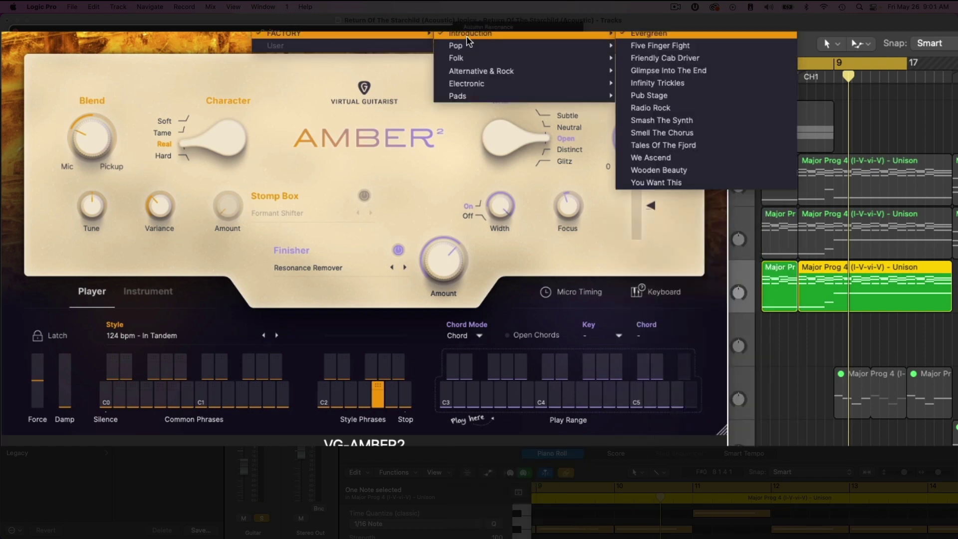
click(699, 44)
key(space)
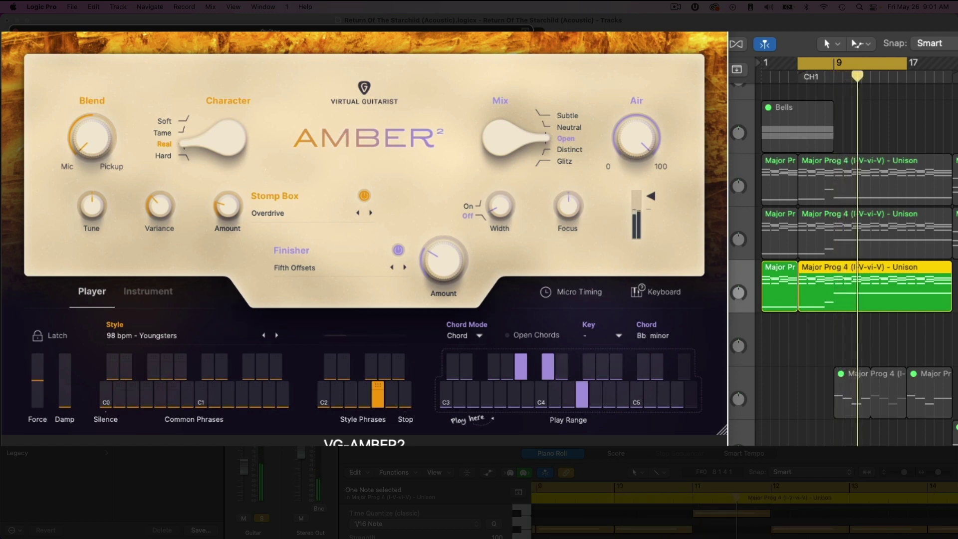
Move the plug-in window clear of the track headers, audition the Synthia track soloed with the guitar, and unsolo it.
drag(270, 31, 174, 17)
scroll(794, 390, down, 3)
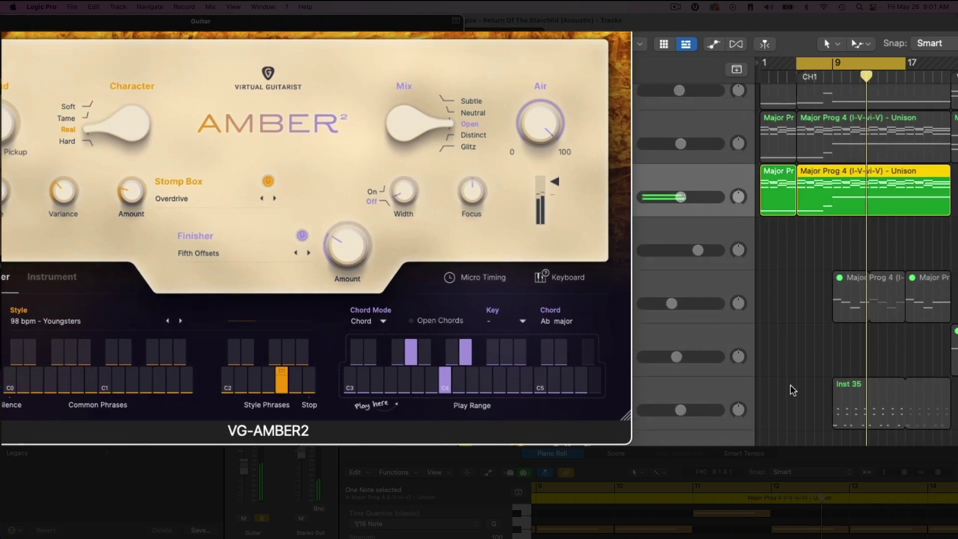
click(593, 410)
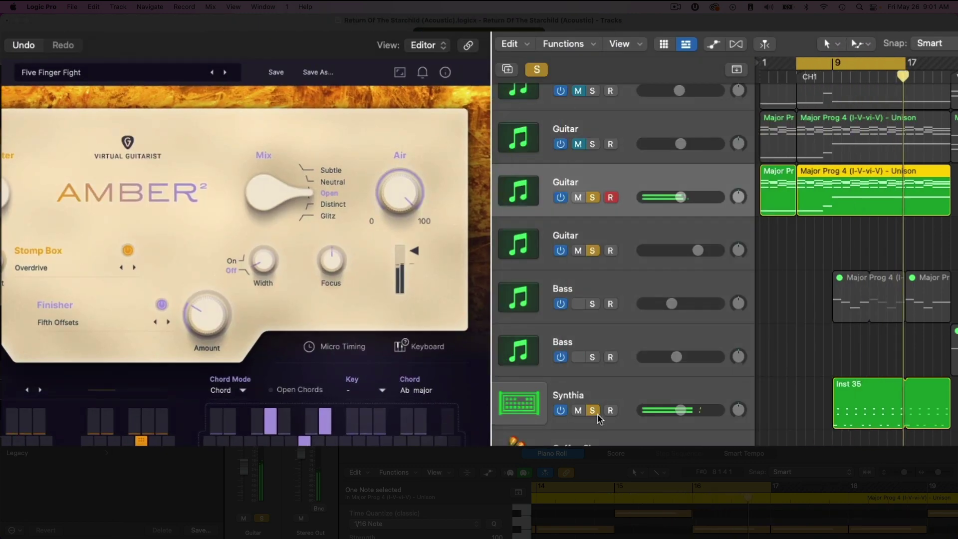
click(592, 410)
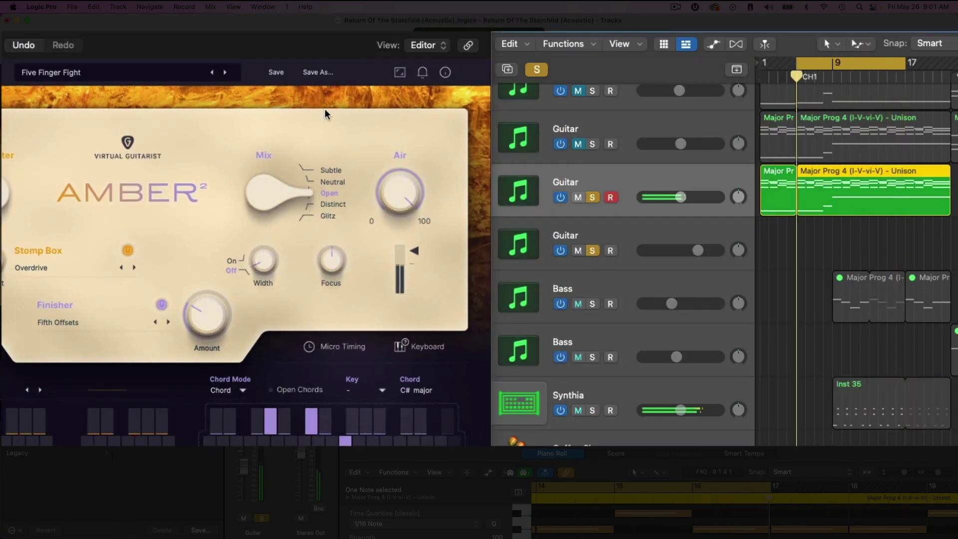